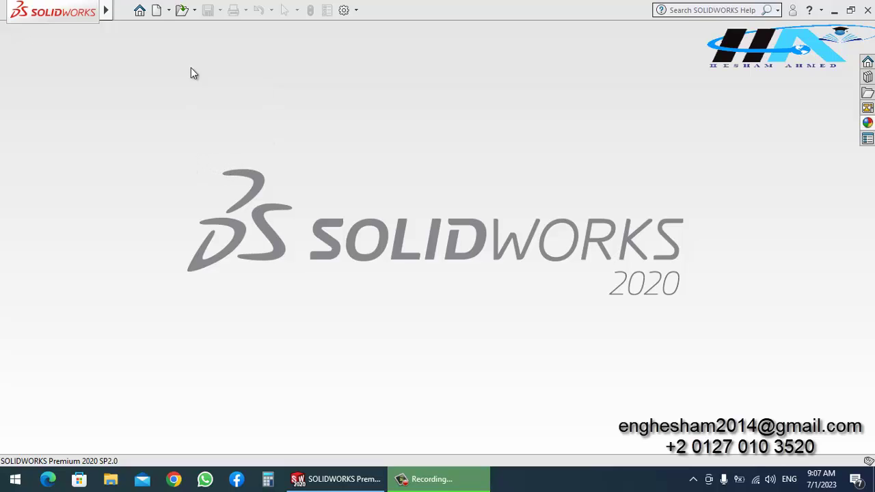
Step: Create a new blank part document (Part5) from the New SOLIDWORKS Document dialog
click(158, 10)
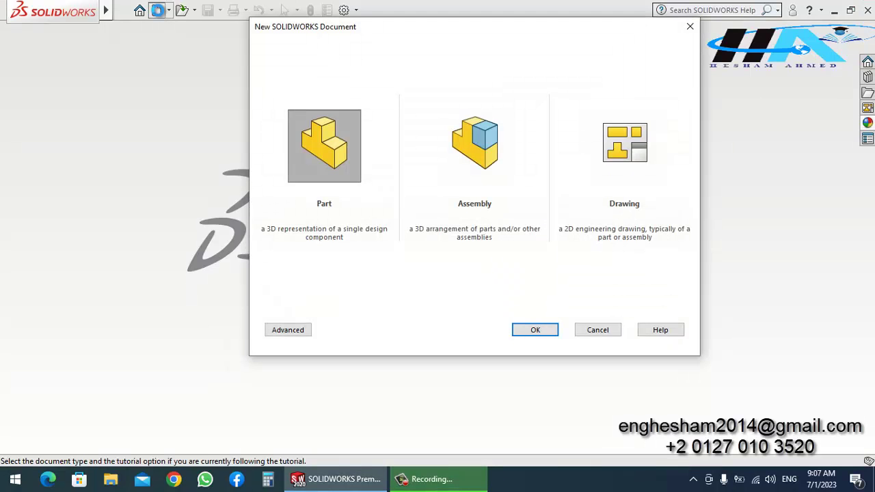
key(Return)
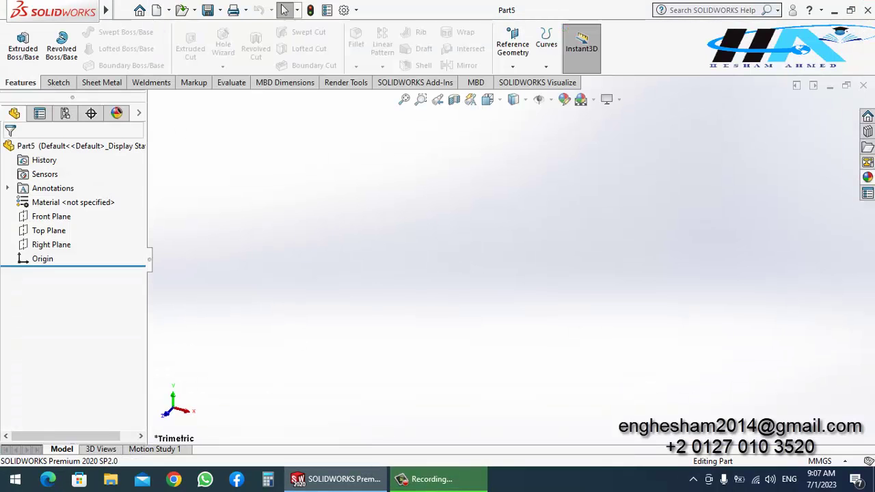
Step: Start a sketch on the Front Plane with the Line tool
click(53, 218)
click(63, 194)
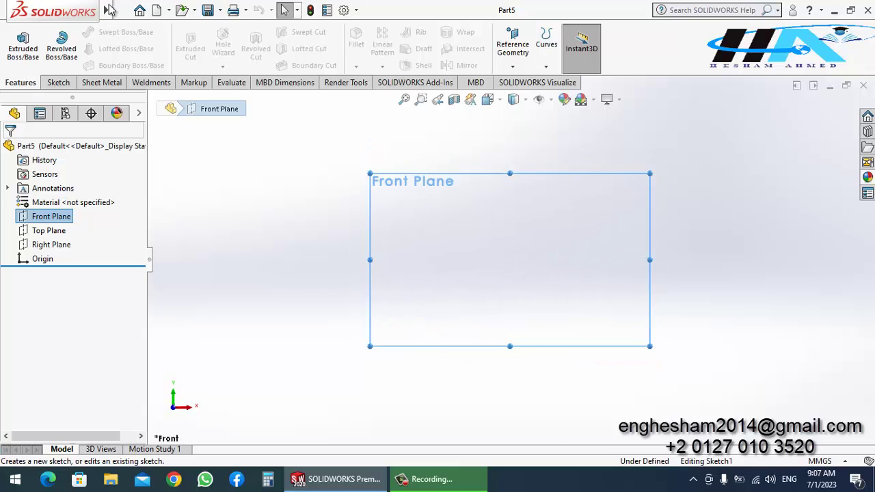
click(84, 32)
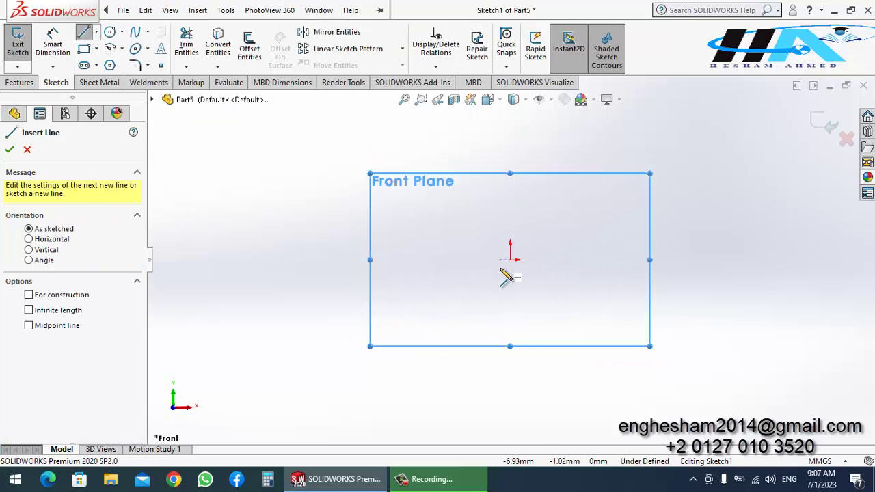
Step: Draw a closed tapered profile from the origin: base, sloped side, short top, and vertical side
click(511, 260)
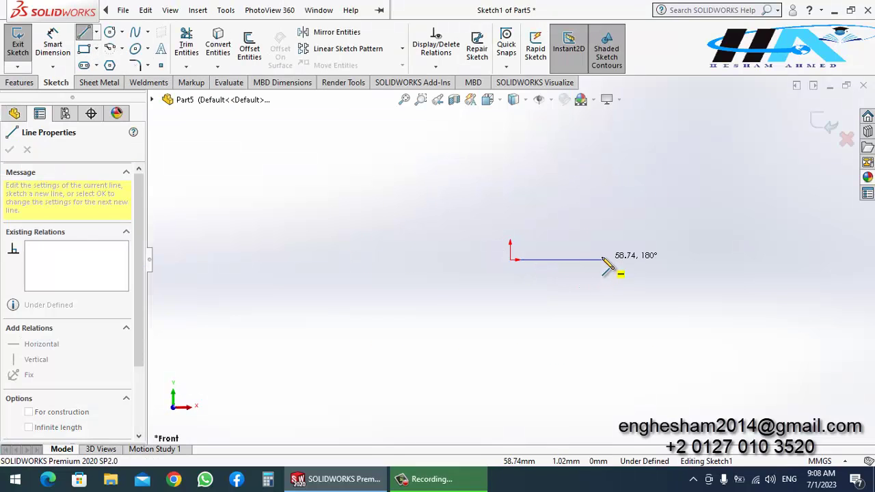
click(599, 261)
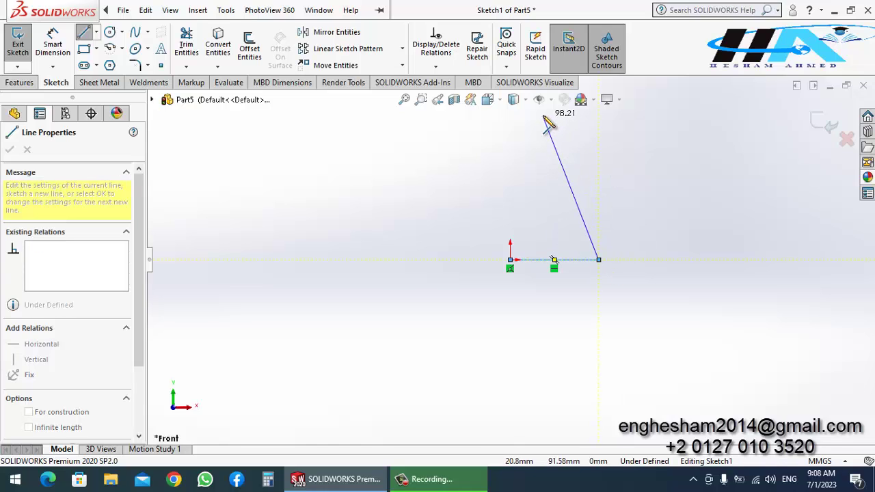
click(535, 112)
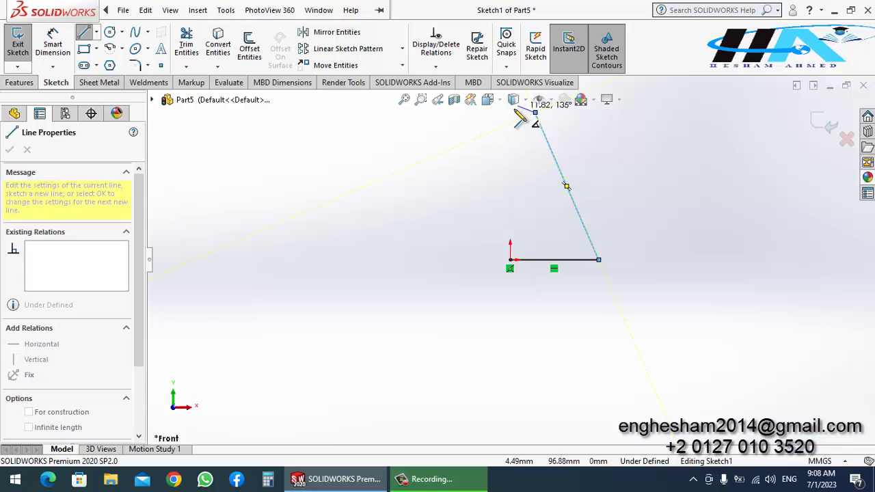
click(510, 113)
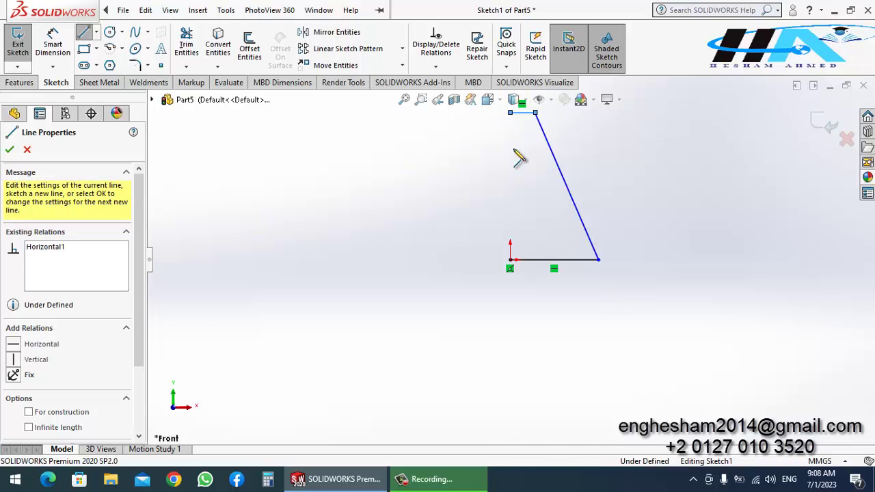
click(510, 261)
key(f)
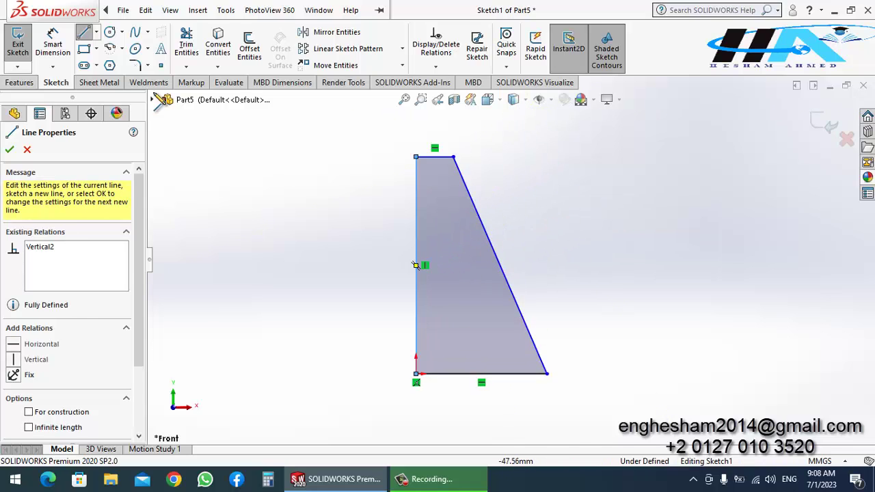
key(Escape)
click(52, 43)
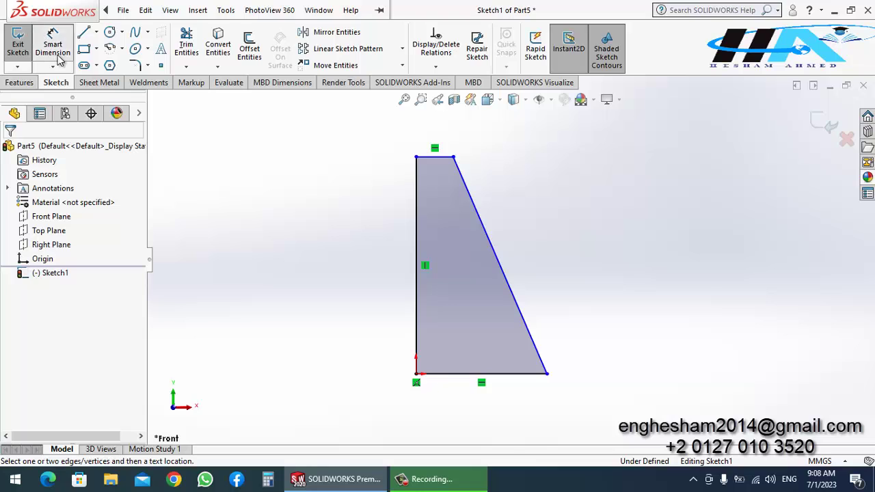
Step: Dimension the profile's bottom edge to 100 mm
click(451, 375)
click(470, 410)
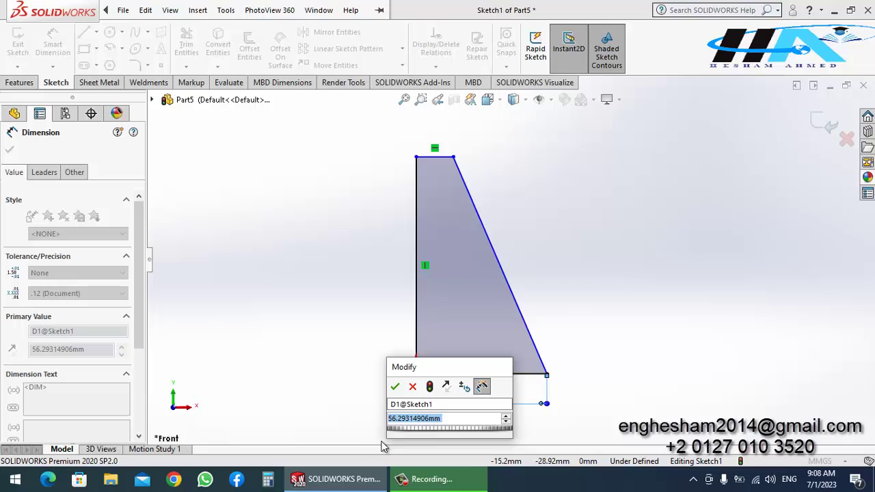
text(50)
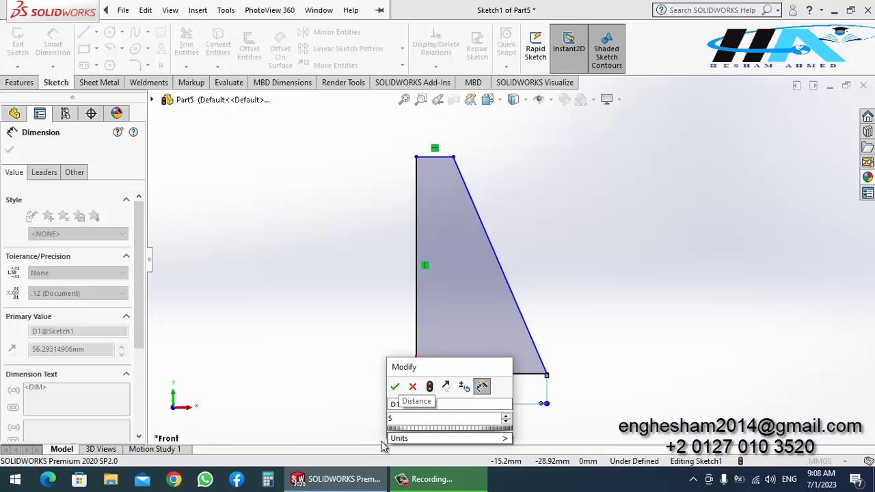
key(BackSpace)
text(100)
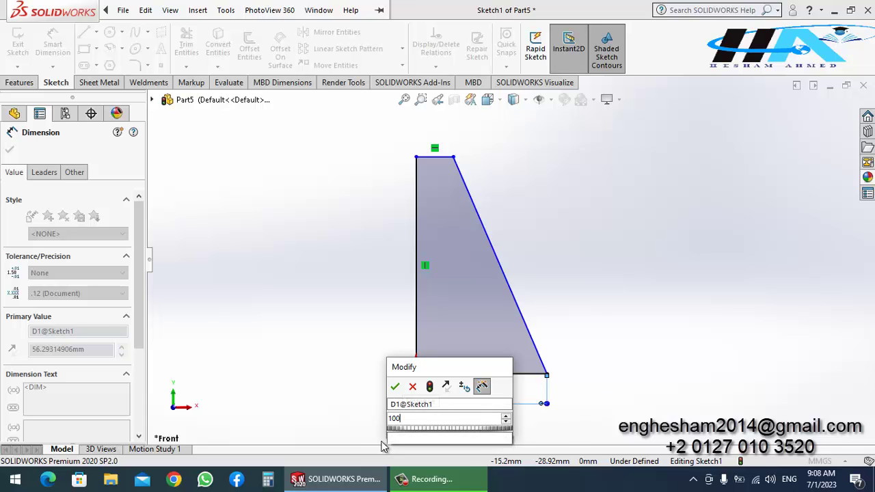
key(Return)
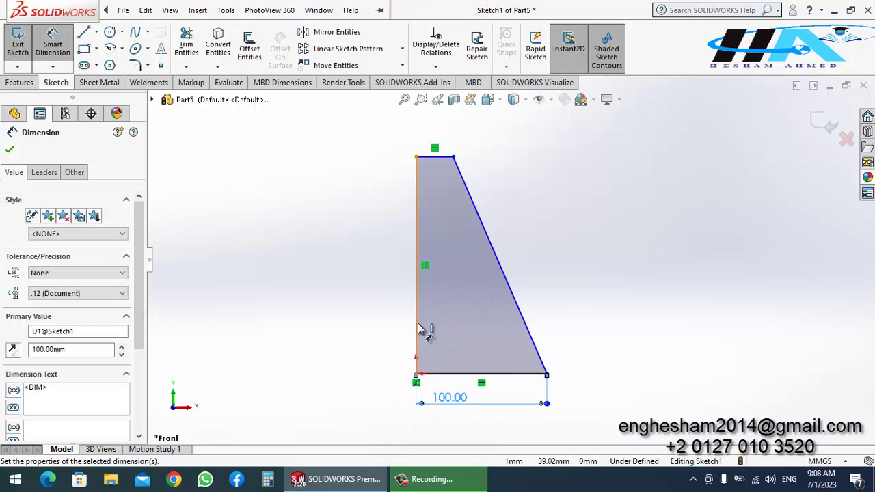
Step: Dimension the vertical side at 400 mm, then change it to 300 mm
click(417, 329)
click(354, 328)
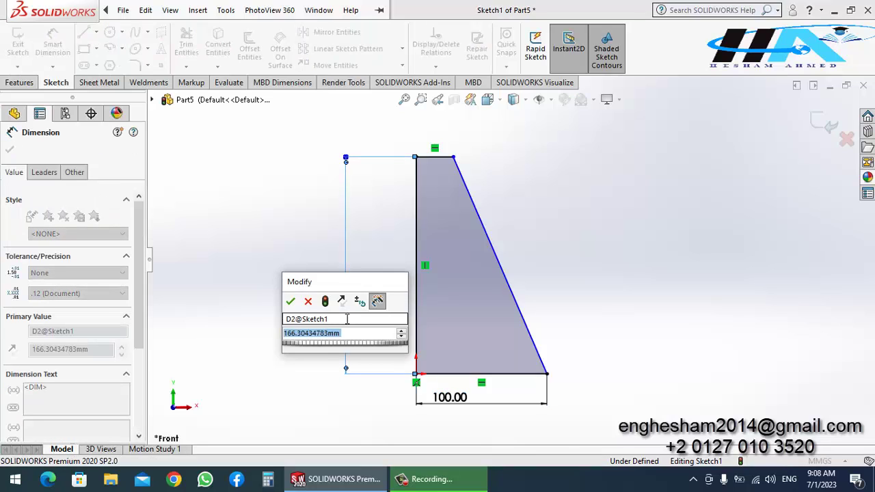
text(400)
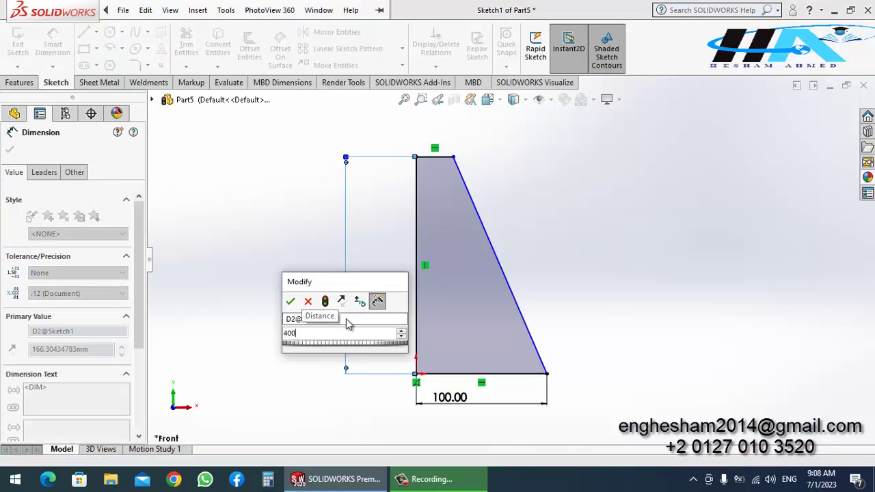
key(Return)
scroll(517, 287, up, 2)
scroll(642, 282, up, 3)
scroll(547, 211, down, 2)
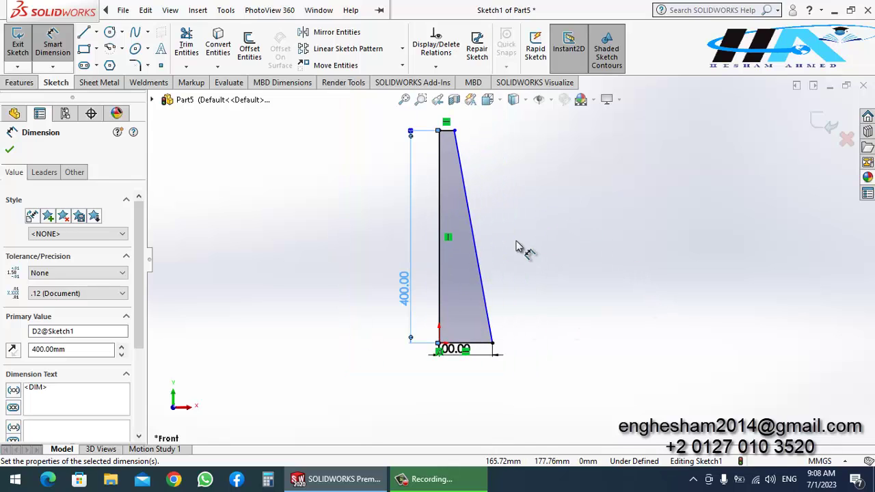
double_click(404, 292)
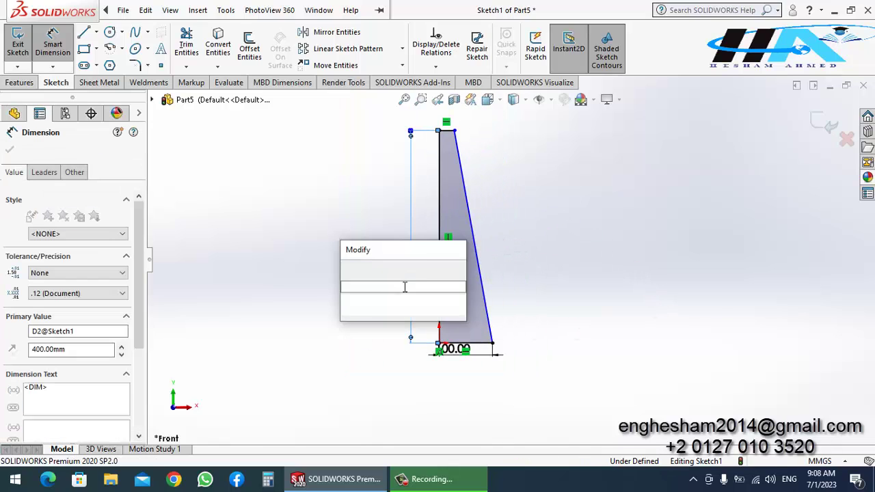
text(300)
key(Return)
Step: Dimension the top edge to 10 mm, fully defining the profile
scroll(448, 283, down, 1)
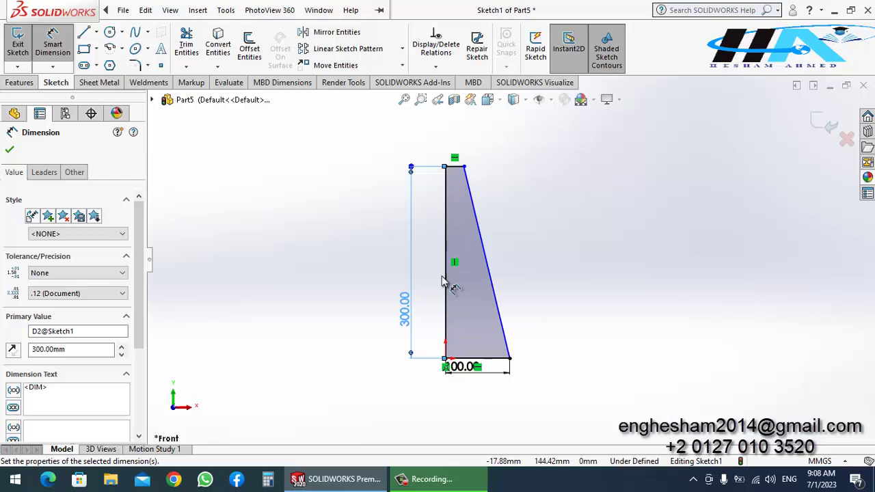
scroll(471, 186, down, 3)
click(462, 192)
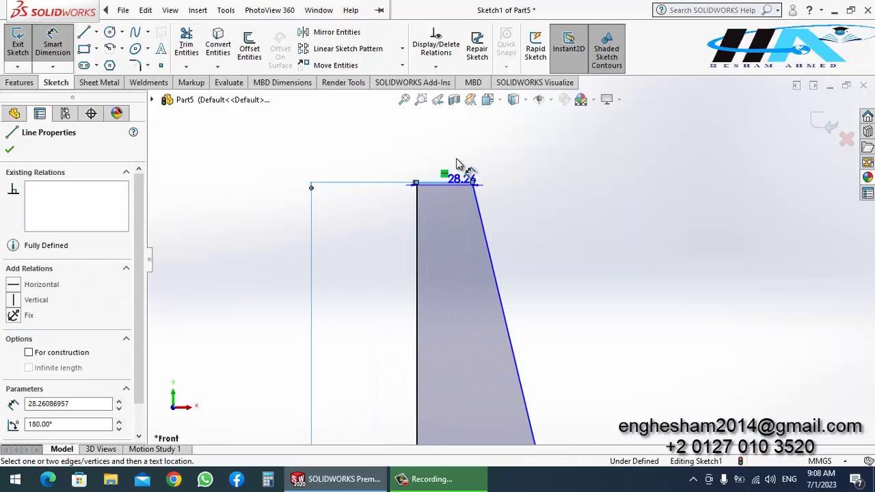
click(461, 141)
text(10)
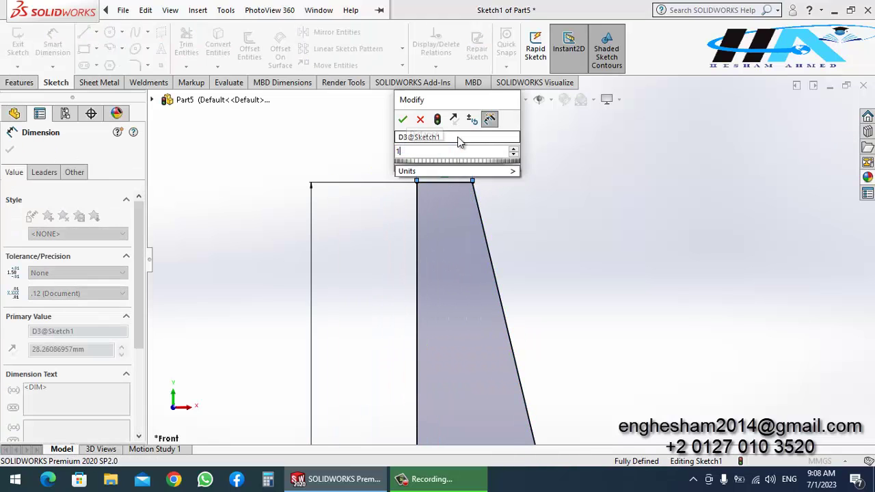
key(Return)
scroll(478, 284, up, 3)
scroll(504, 341, down, 2)
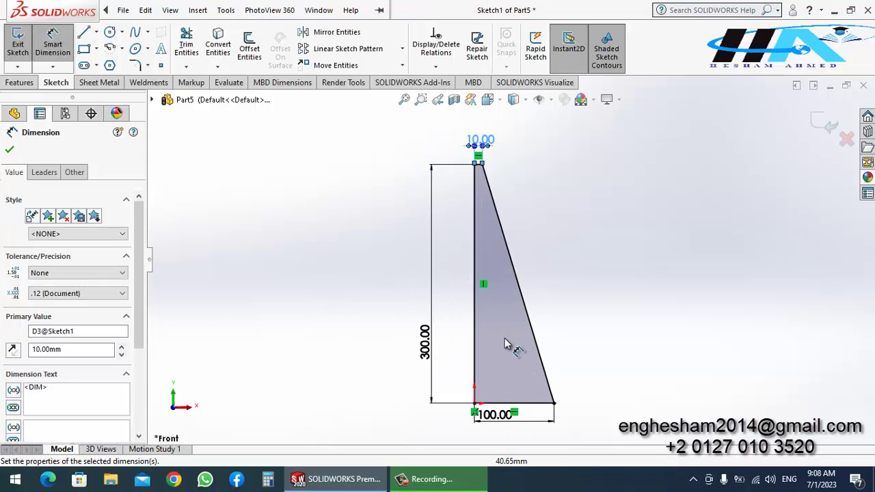
click(20, 82)
click(63, 42)
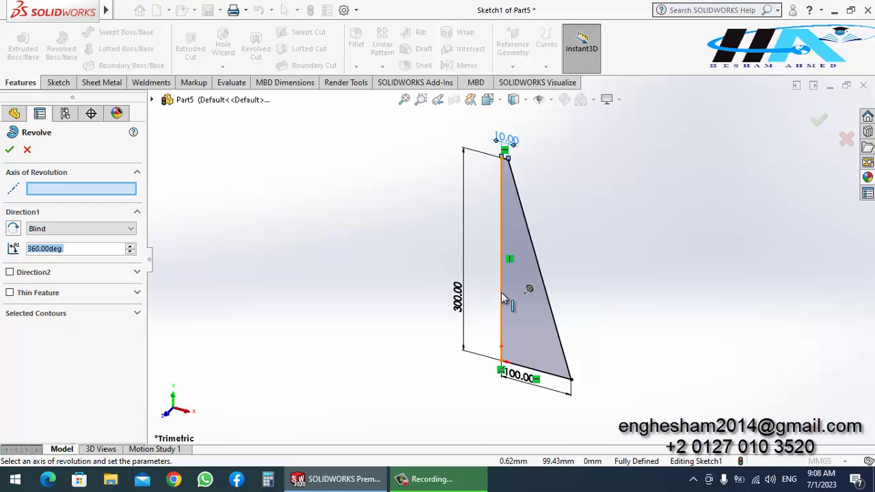
Step: Revolve the profile 360° about its vertical side into a solid truncated cone
click(501, 292)
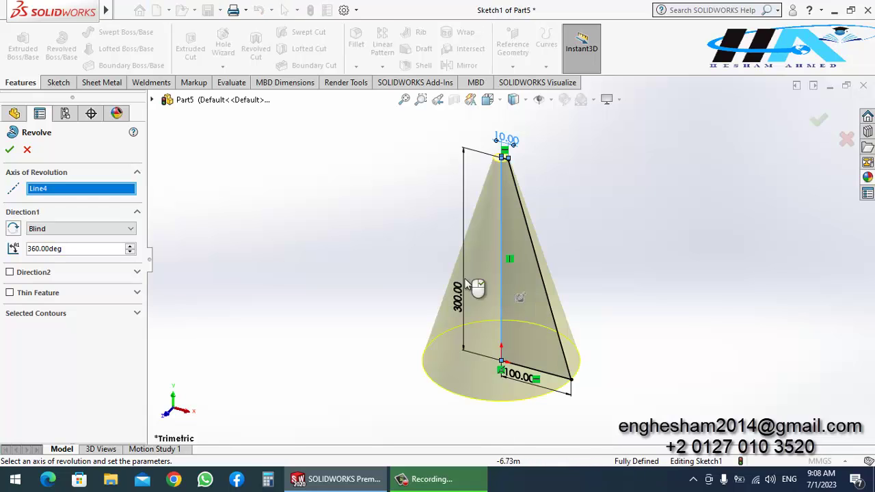
click(10, 149)
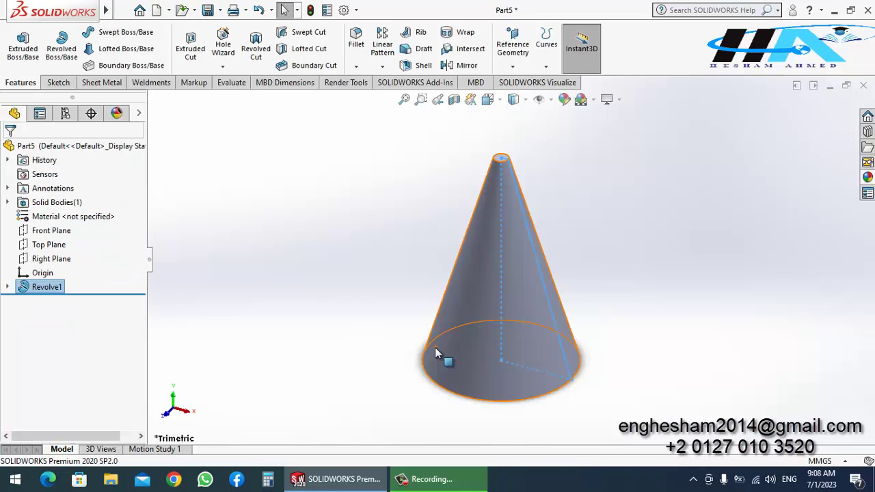
mouse_move(393, 255)
middle_down()
mouse_move(438, 283)
mouse_move(441, 187)
mouse_move(458, 229)
middle_up()
Step: On the cone's base face, draw a center rectangle on the origin enclosing the base circle
click(511, 343)
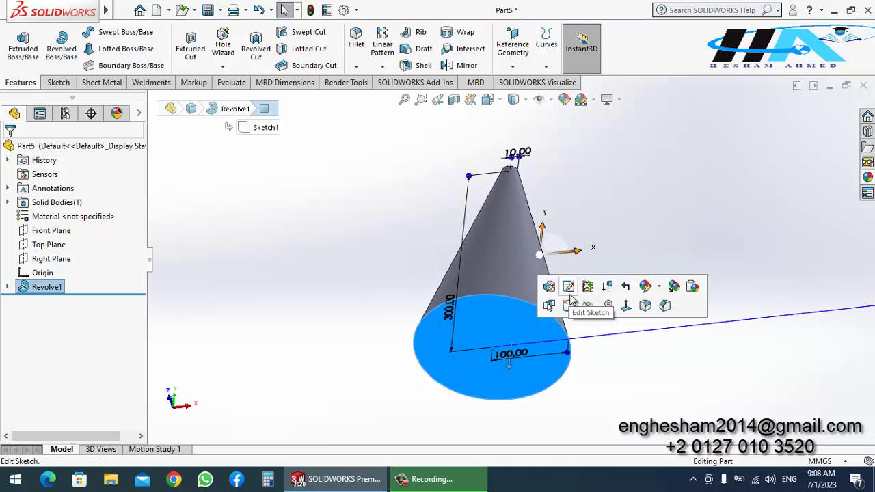
click(567, 301)
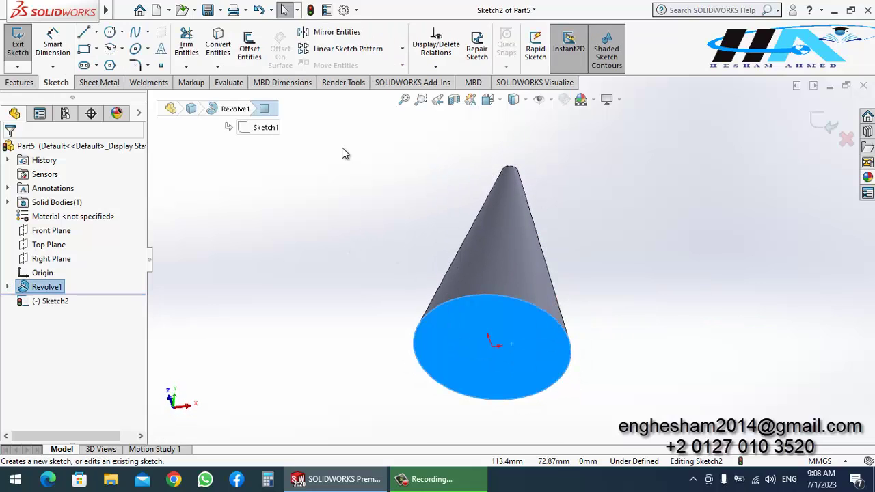
click(92, 54)
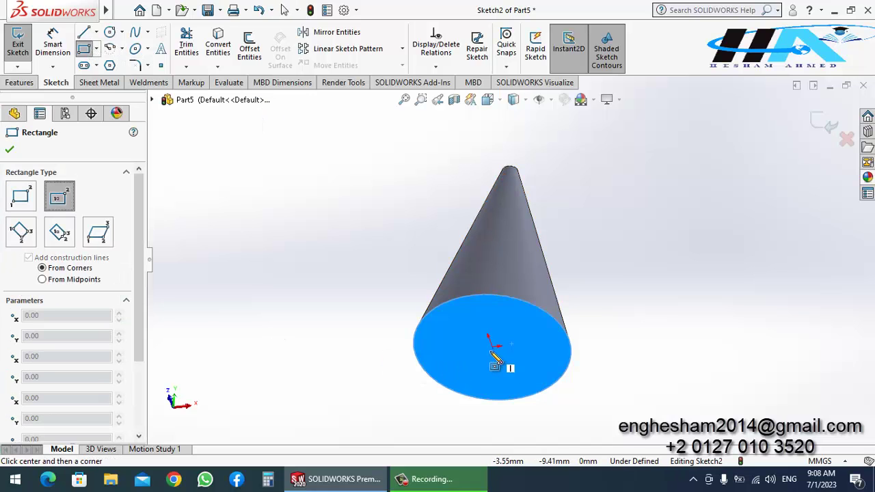
click(492, 344)
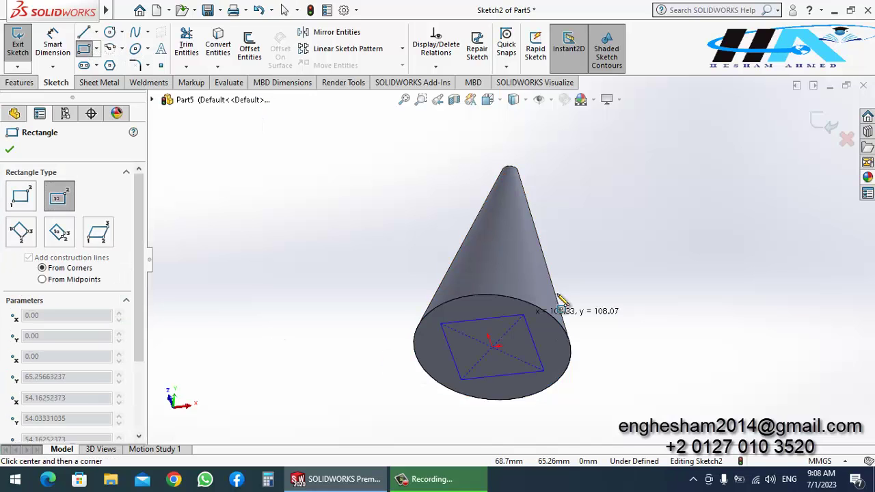
click(502, 269)
key(Escape)
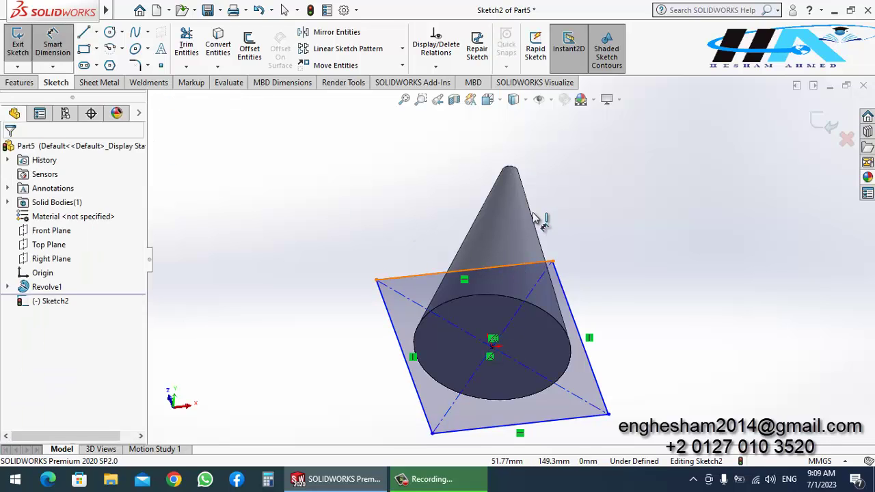
click(535, 265)
Step: Dimension the rectangle's top and right edges at 250 mm each
click(542, 197)
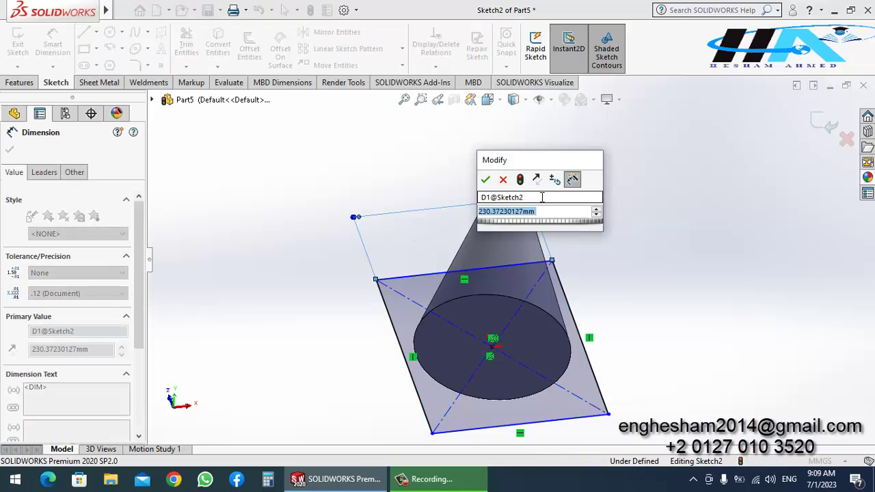
text(250)
key(Return)
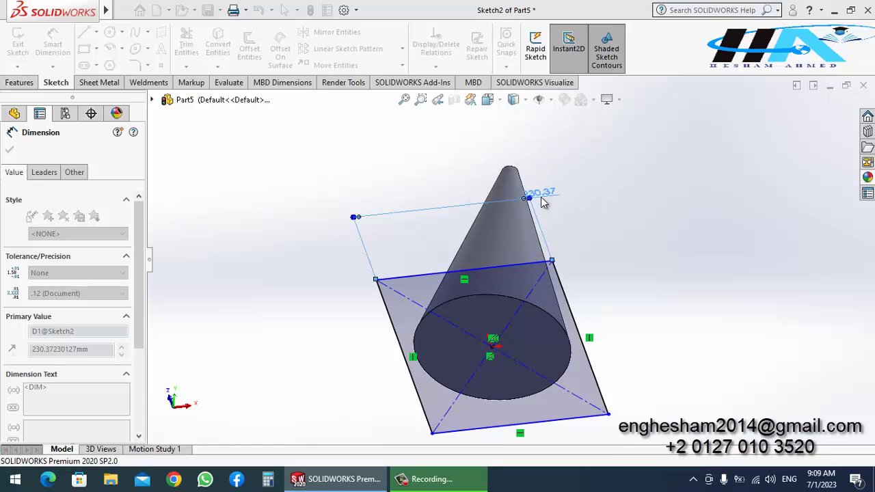
click(604, 380)
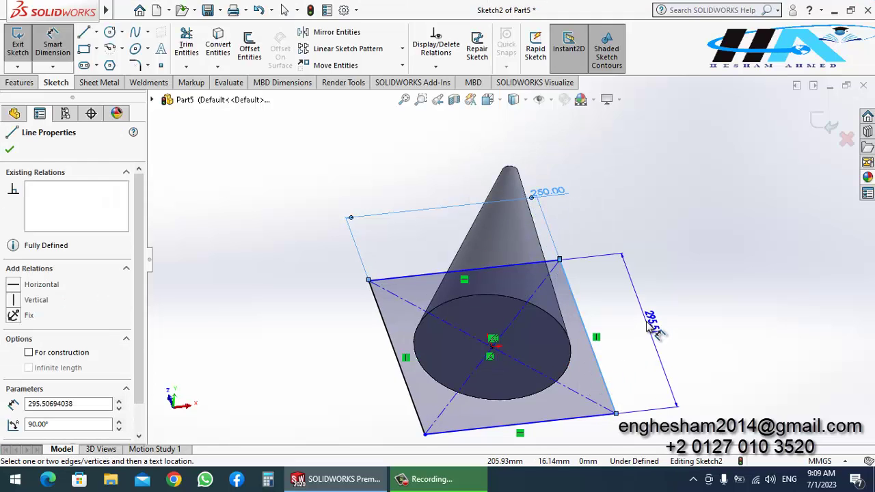
click(647, 321)
text(250)
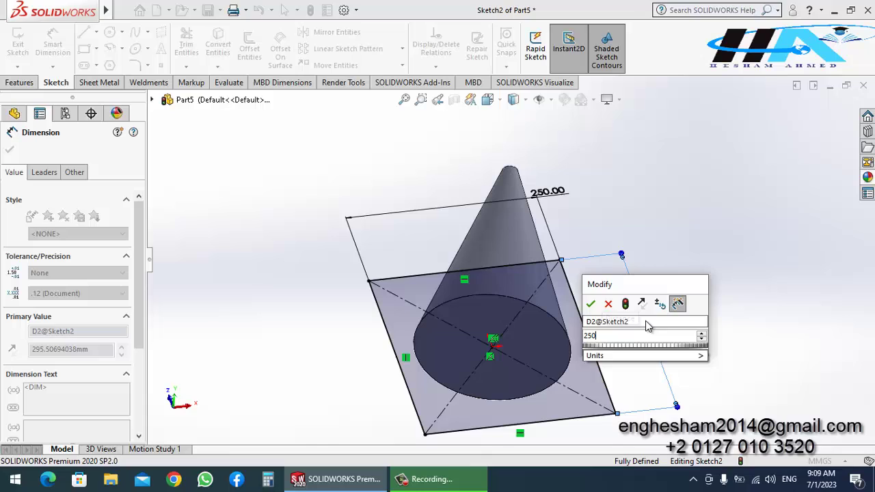
key(Return)
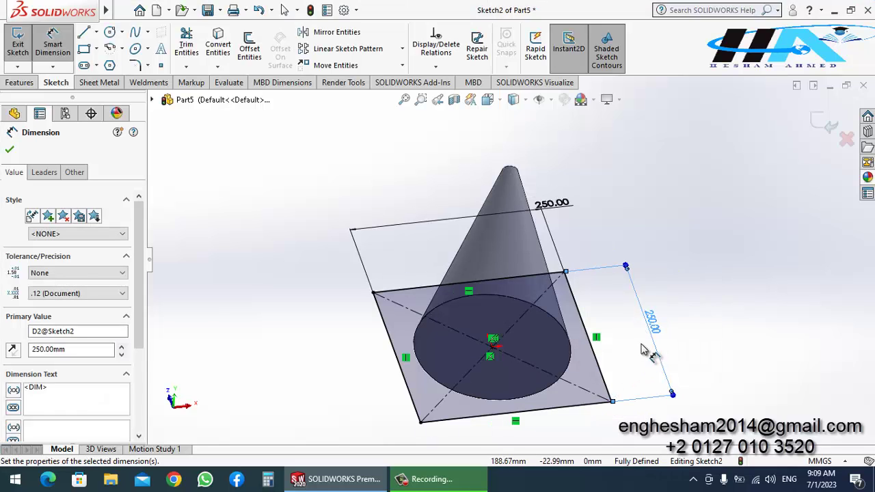
Step: Change both the right and top edge dimensions to 230 mm
double_click(653, 323)
text(23)
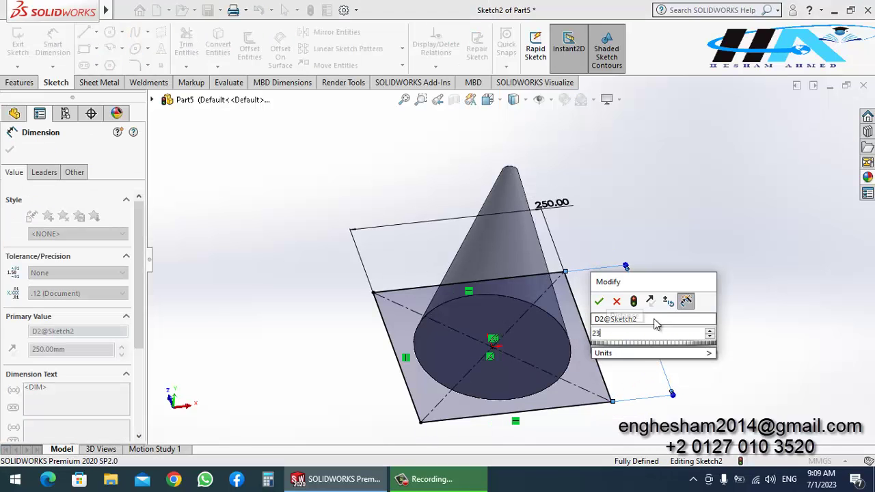
text(0)
key(Return)
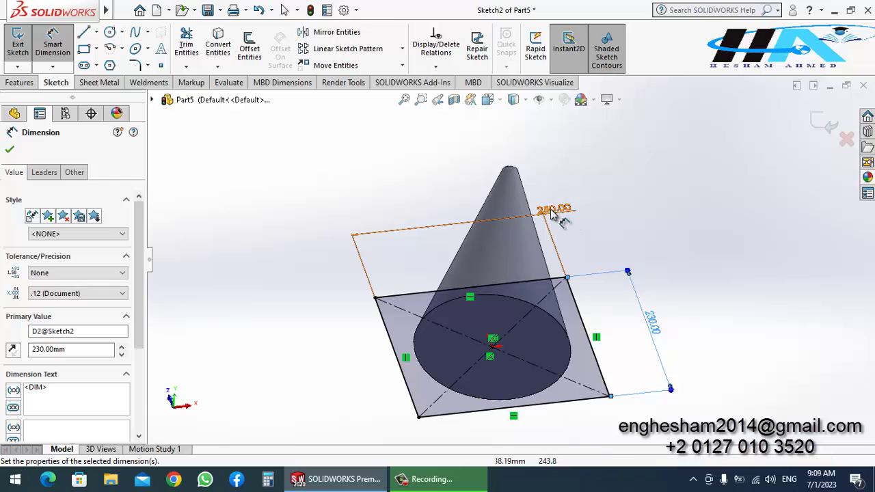
double_click(552, 211)
text(230)
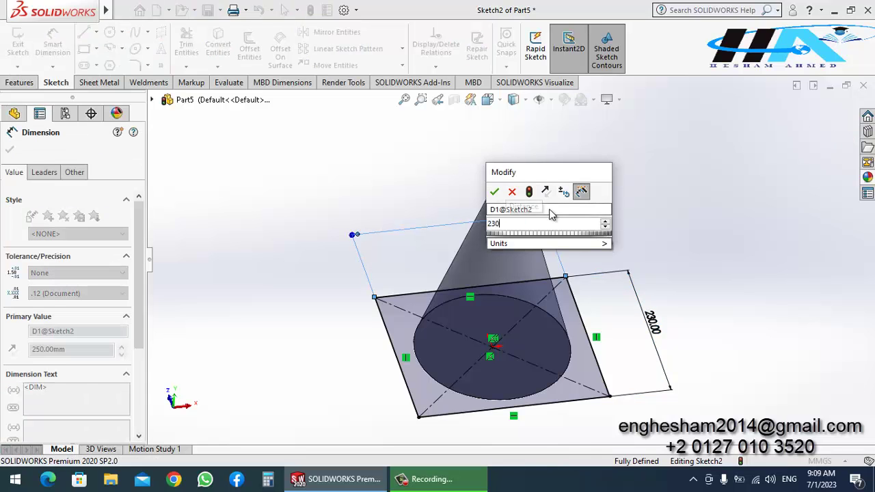
key(Return)
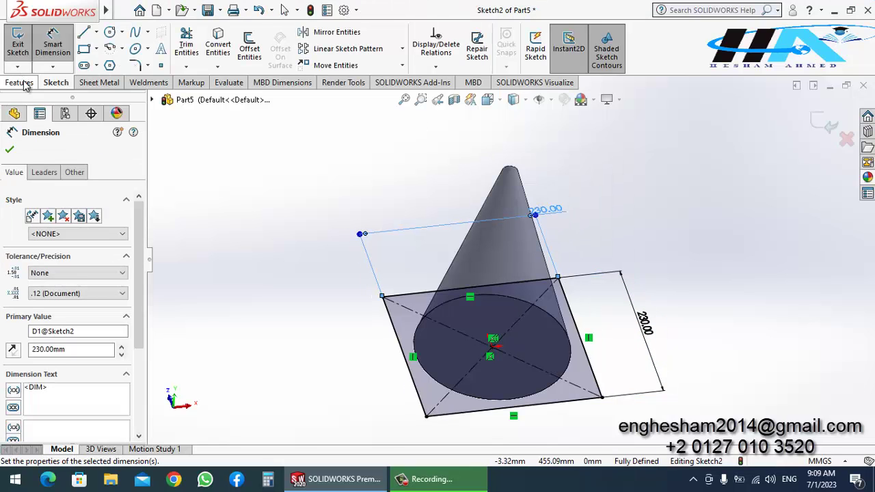
click(21, 82)
Step: Extrude the 230 mm square sketch 10 mm blind into a plate under the cone
click(22, 43)
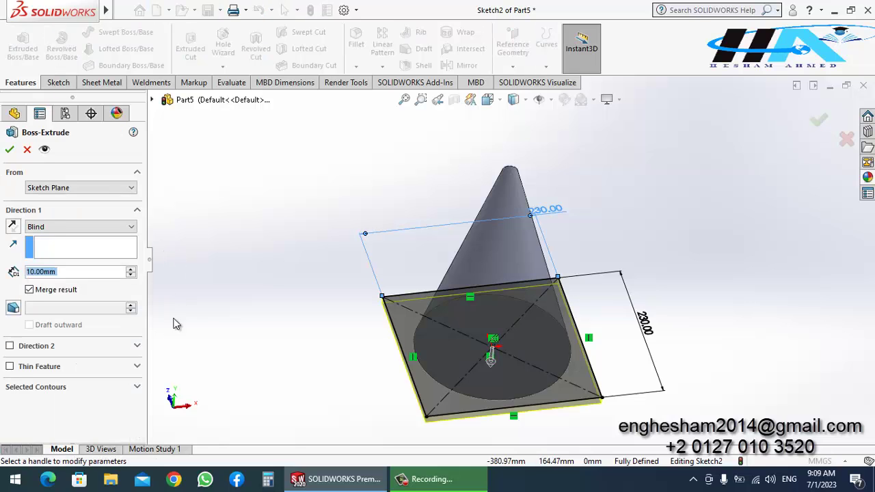
click(9, 150)
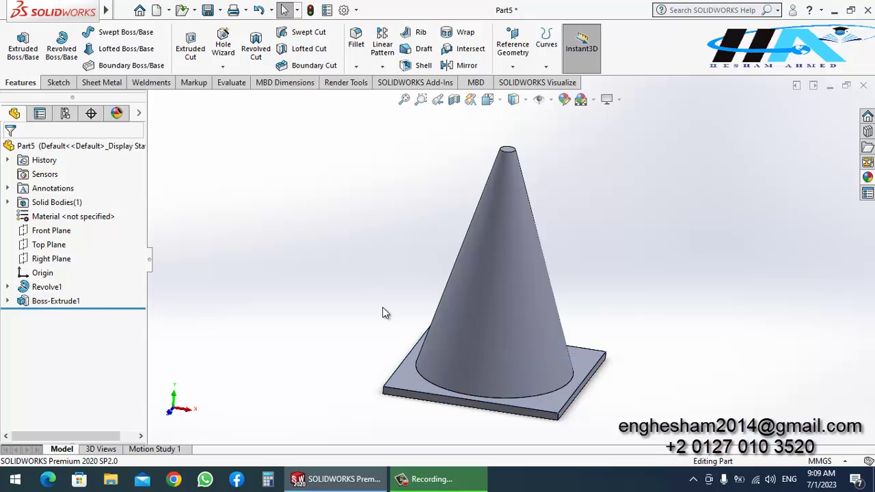
middle_drag(382, 313, 429, 332)
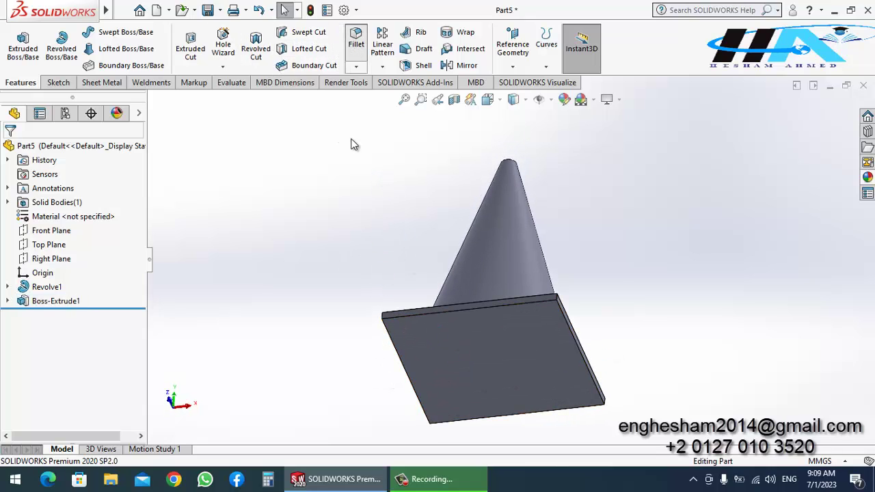
Step: Apply a 10 mm fillet to the cone-to-plate edge and the plate's four vertical corners
middle_drag(405, 238, 448, 395)
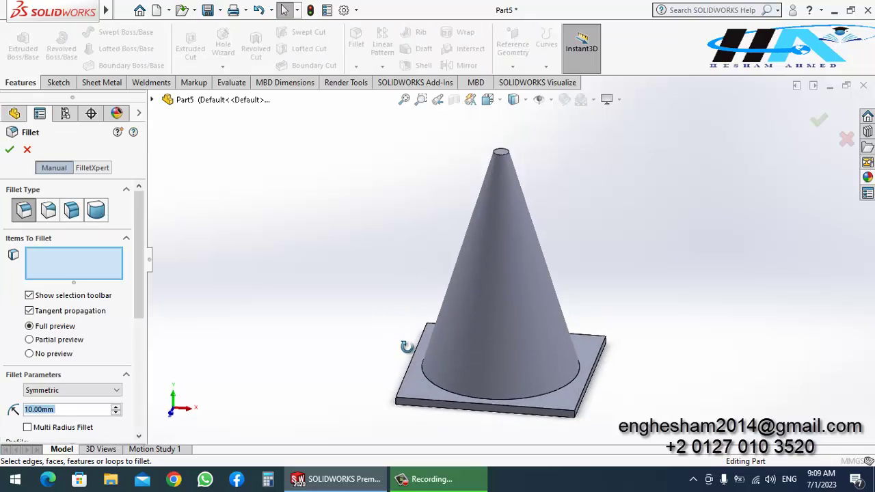
click(445, 390)
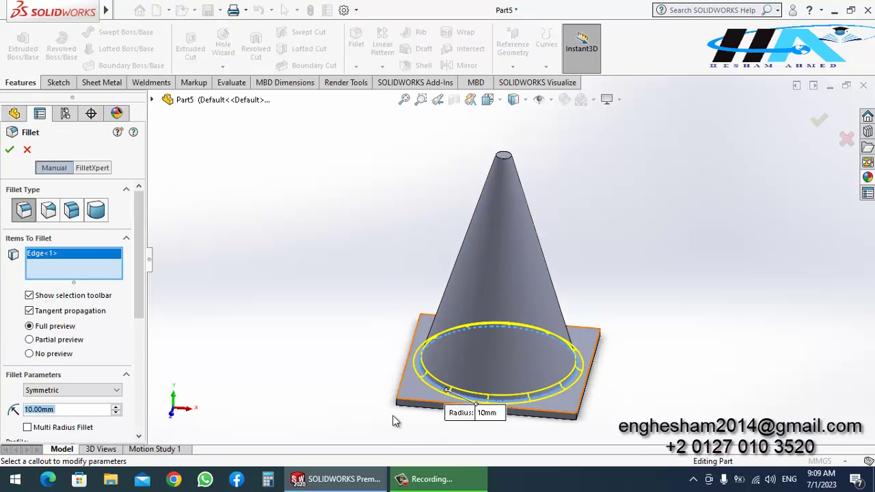
scroll(390, 310, down, 5)
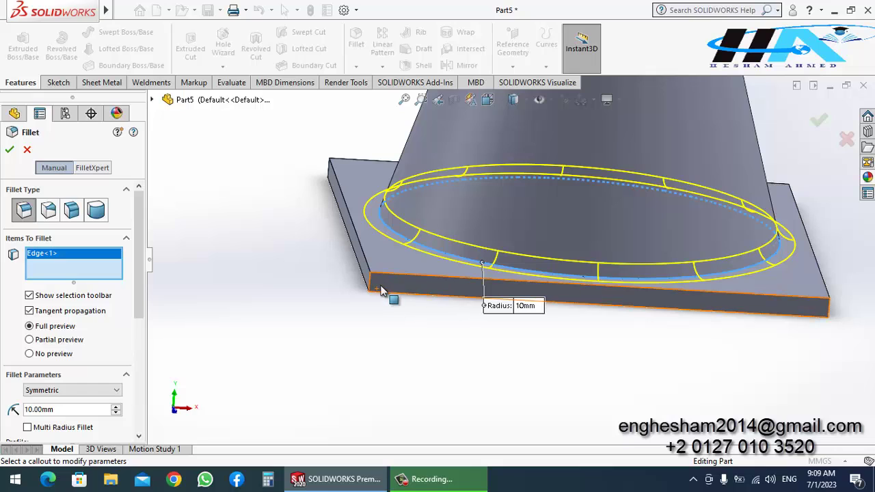
click(377, 288)
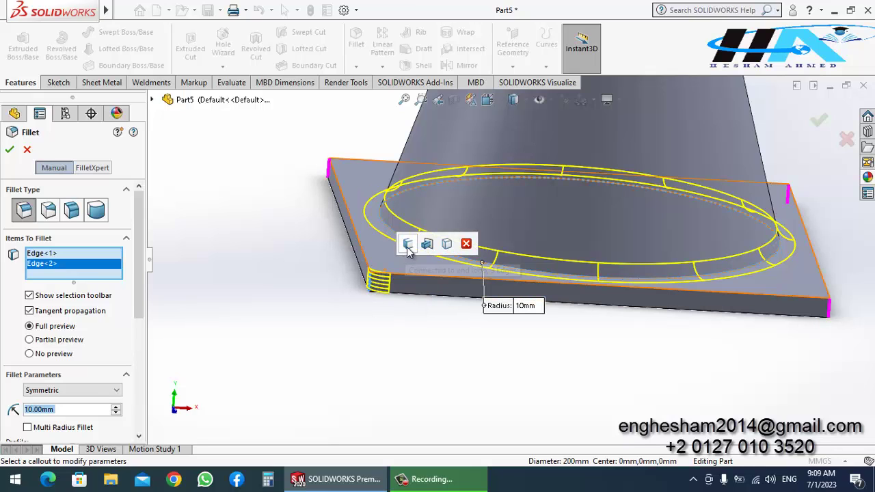
click(408, 247)
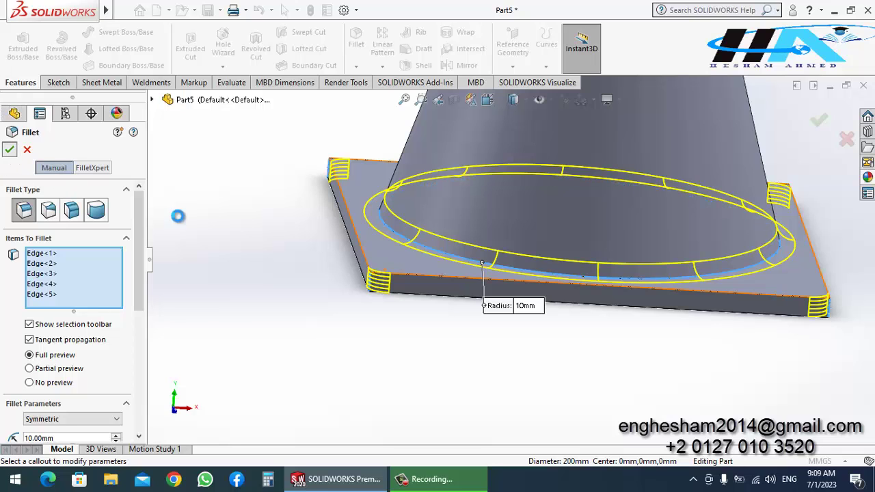
right_click(269, 284)
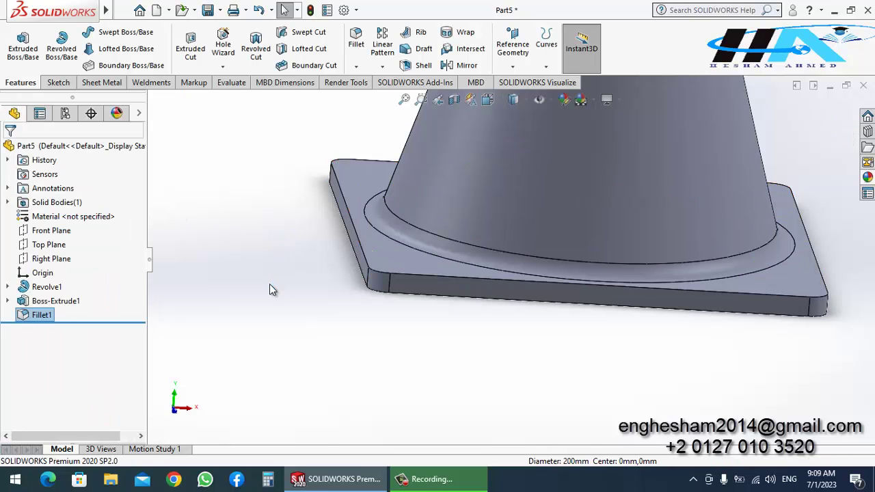
Step: Shell the part to 2 mm walls, removing the base plate's bottom face
click(423, 65)
middle_drag(465, 244, 503, 304)
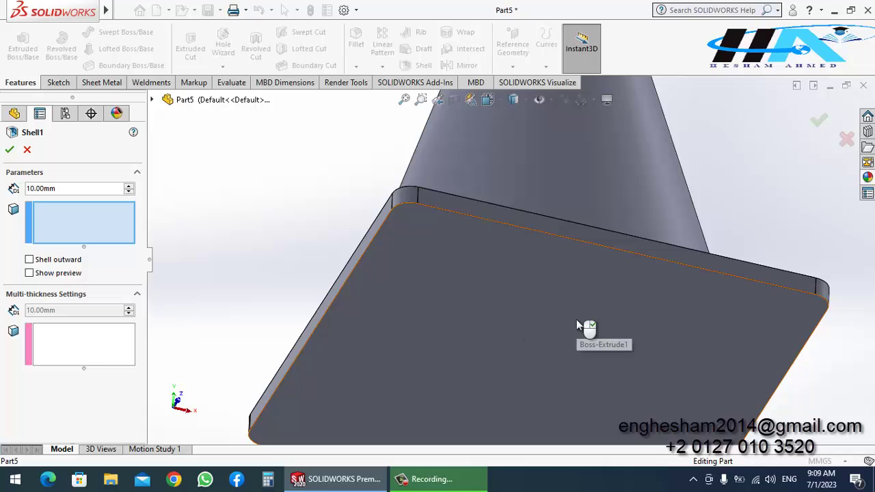
click(576, 319)
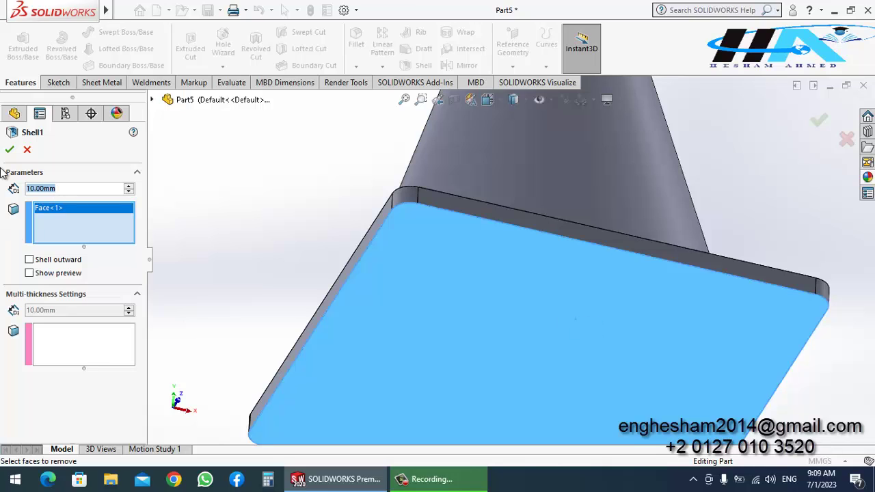
text(2)
key(Return)
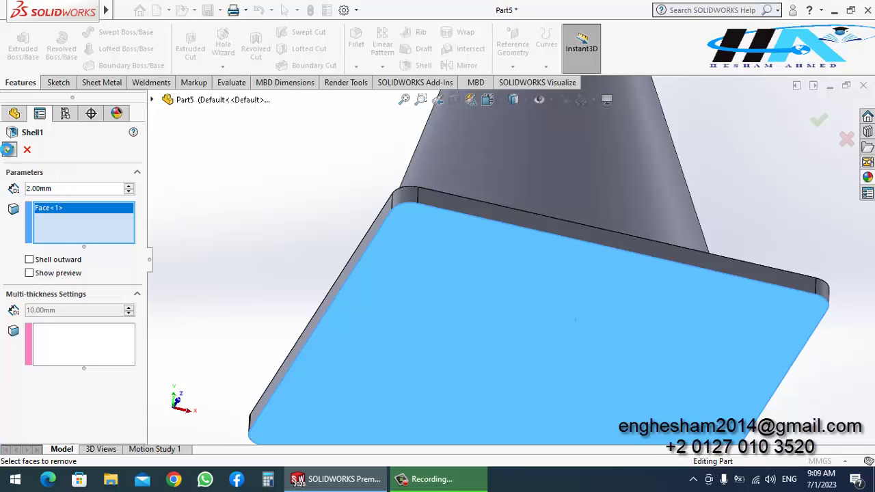
key(Return)
mouse_move(576, 319)
middle_down()
mouse_move(533, 380)
mouse_move(560, 398)
middle_up()
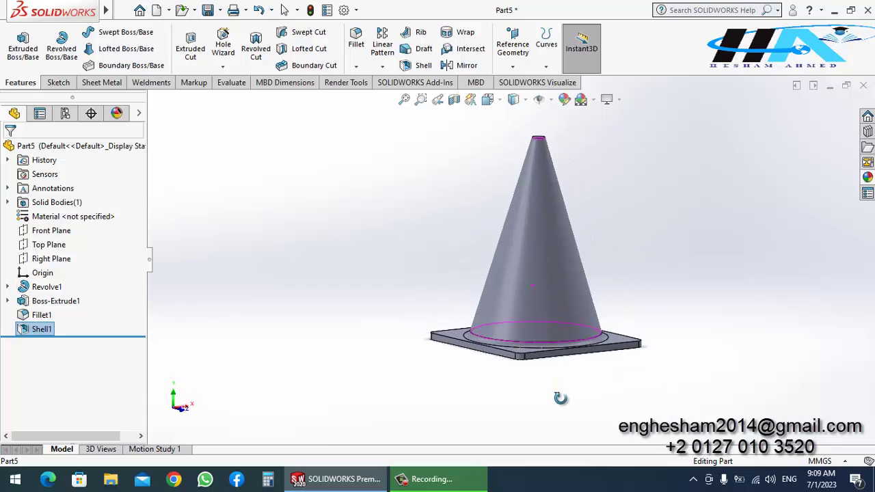
Step: Start a sketch on the Front Plane and view it Normal To
middle_drag(560, 398, 518, 258)
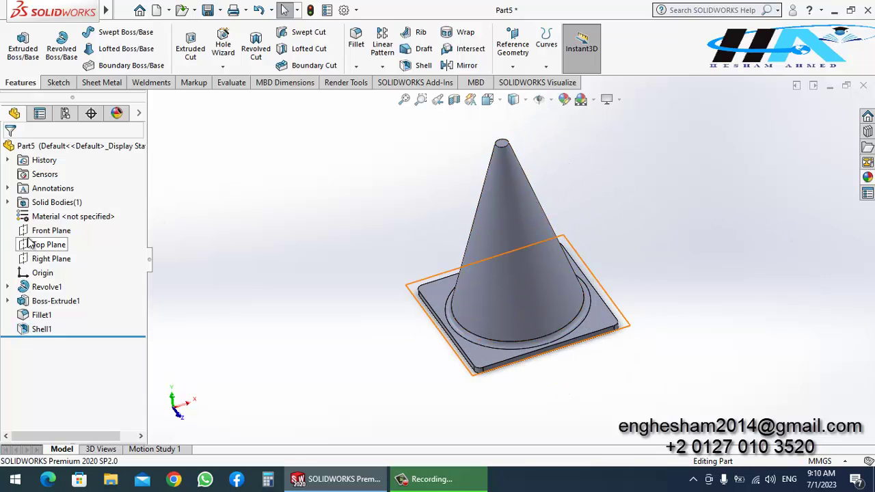
click(49, 230)
click(39, 213)
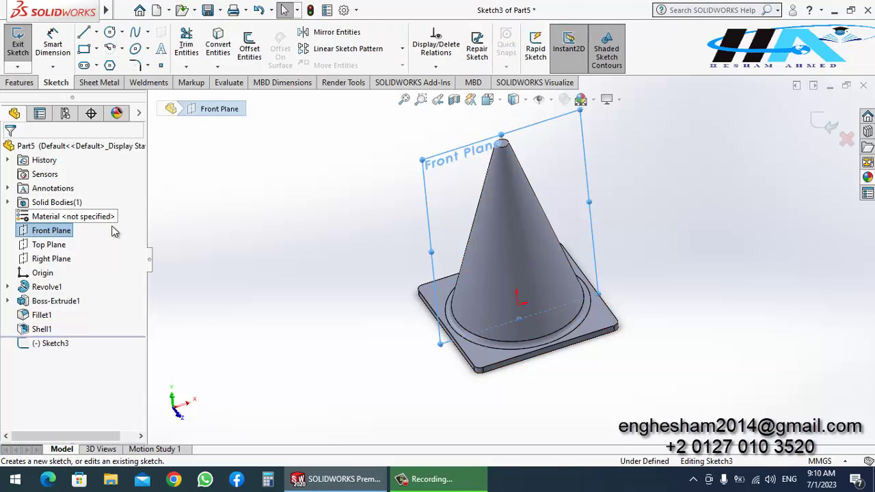
key(space)
click(147, 87)
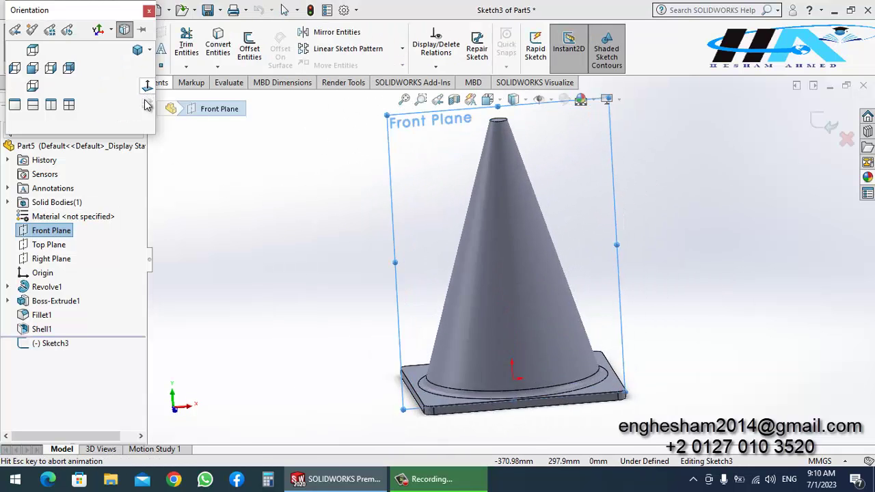
click(49, 83)
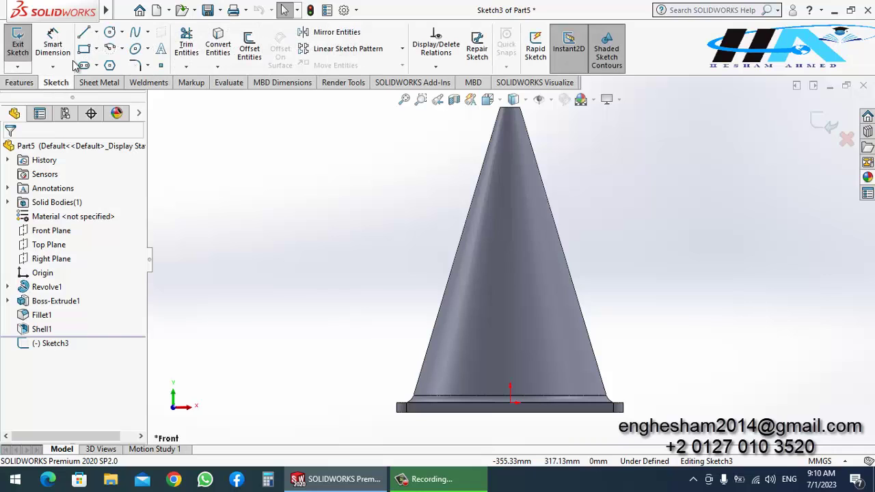
Step: Draw two horizontal lines across the cone, one near the tip and one at mid-height
click(86, 34)
click(378, 141)
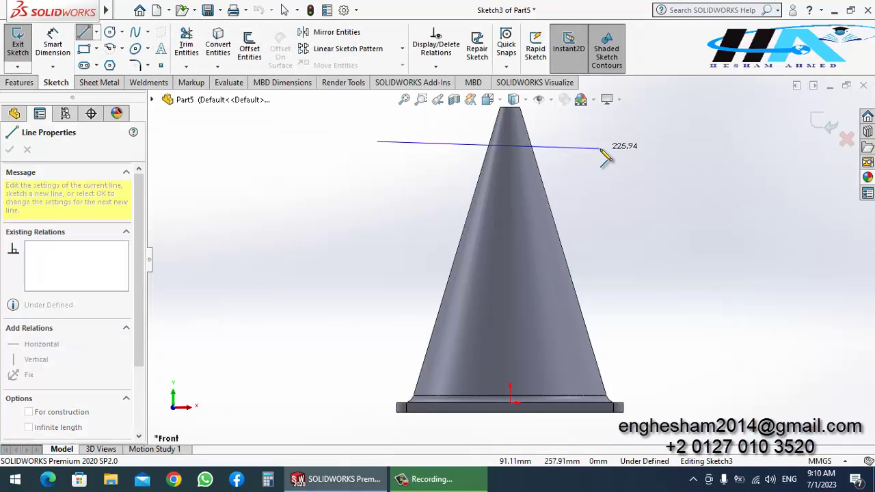
click(608, 141)
key(Escape)
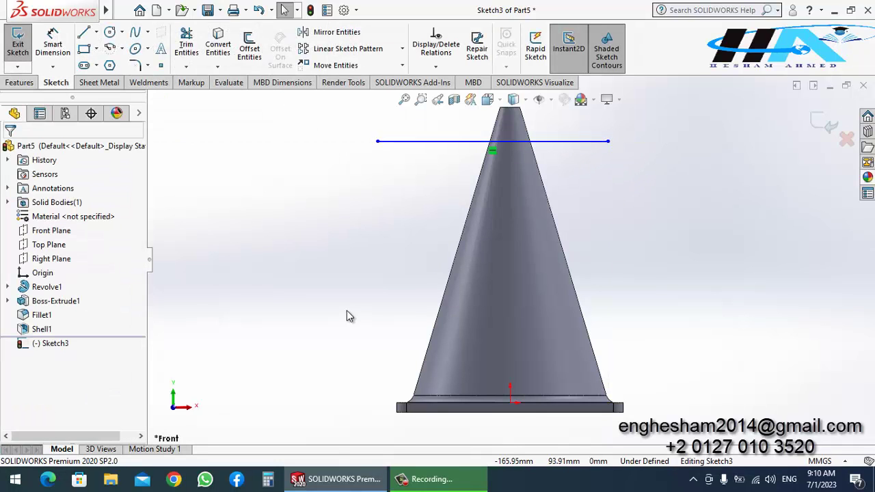
click(85, 34)
click(368, 275)
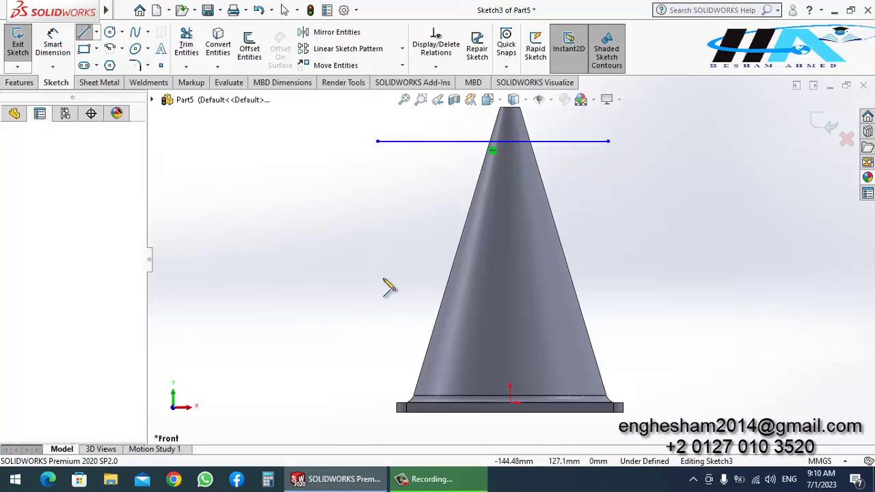
click(608, 275)
key(Escape)
Step: Dimension the lower line 120 mm above the base corner, discarding a stray length dimension
click(52, 42)
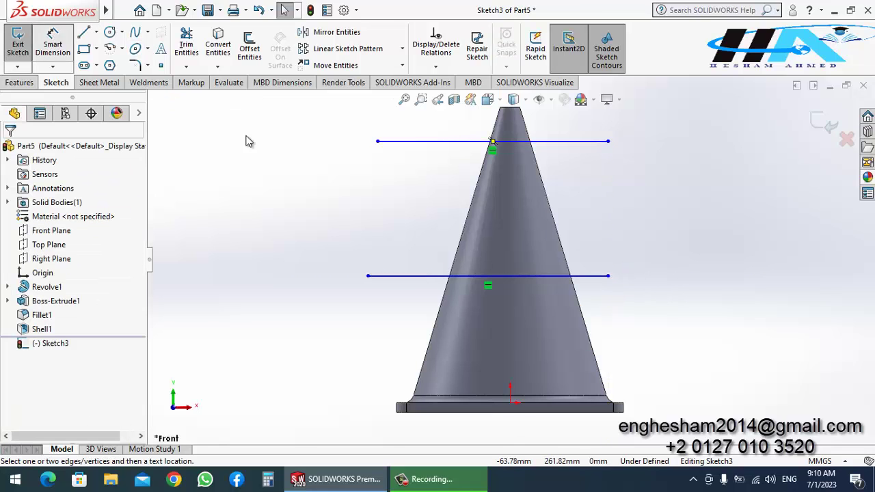
click(598, 277)
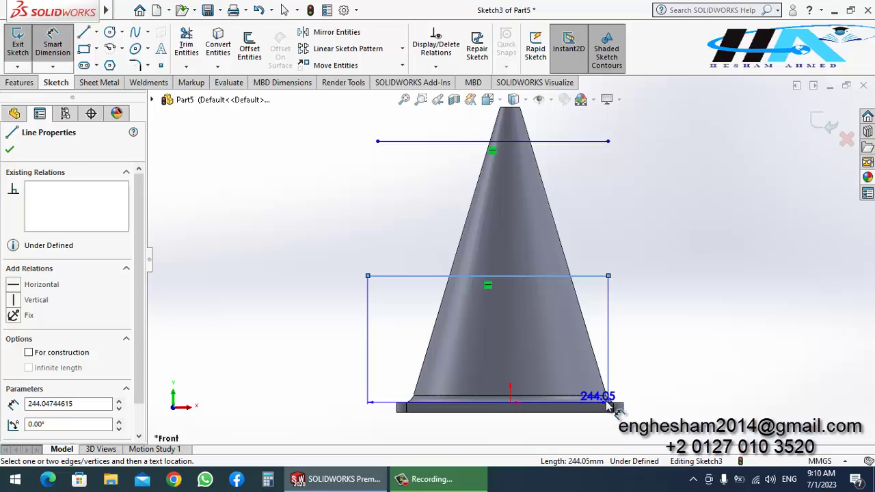
click(621, 399)
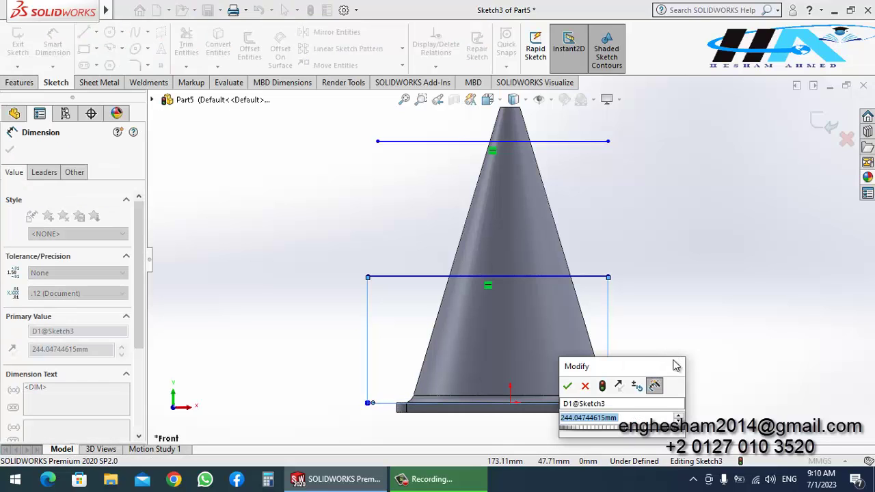
key(Return)
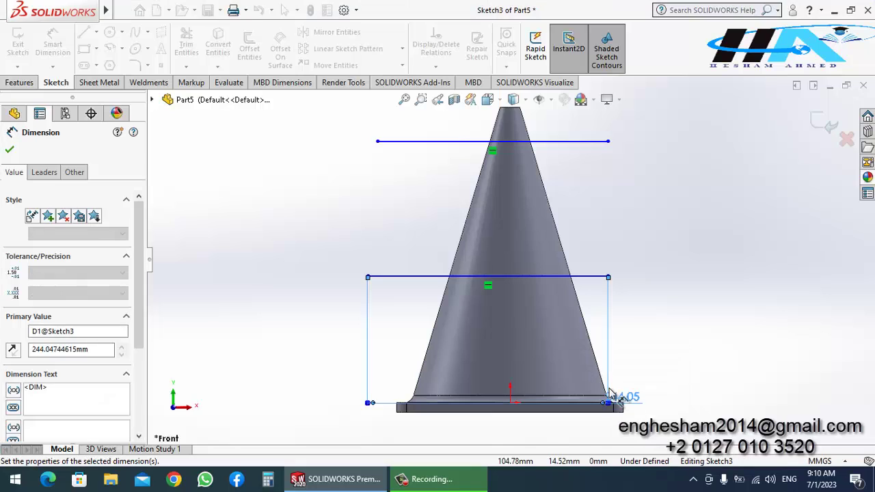
key(Delete)
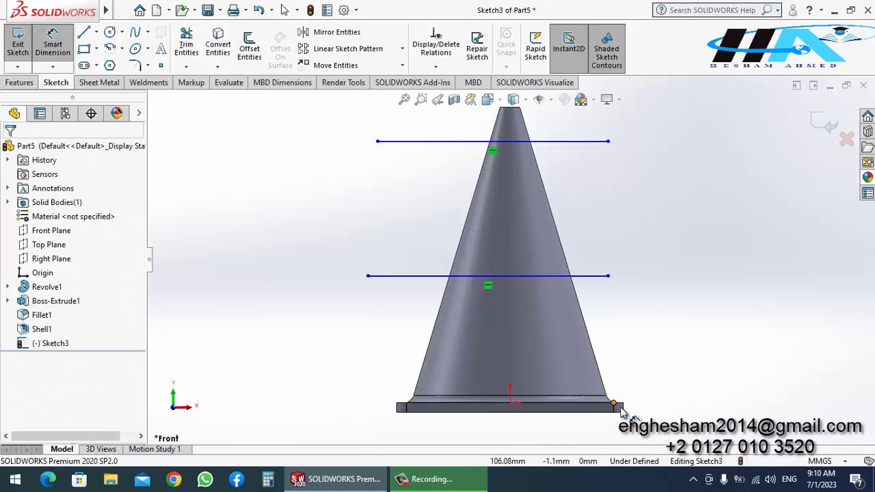
click(614, 404)
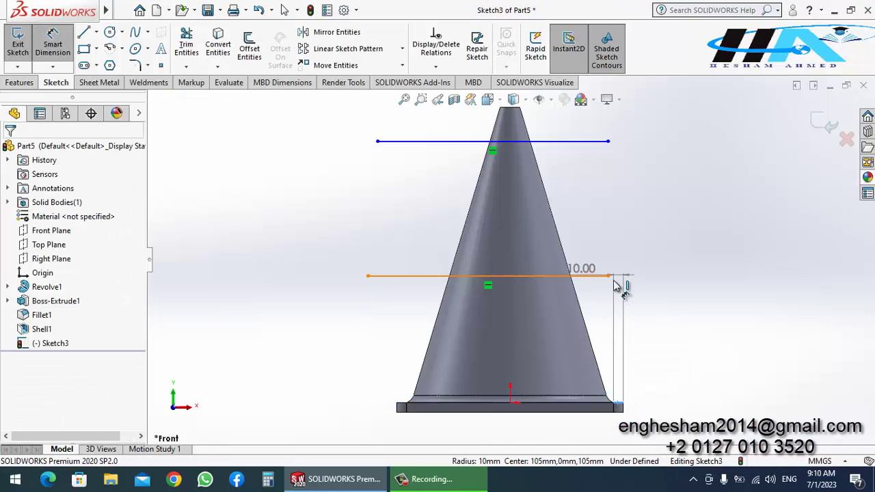
click(613, 279)
click(661, 323)
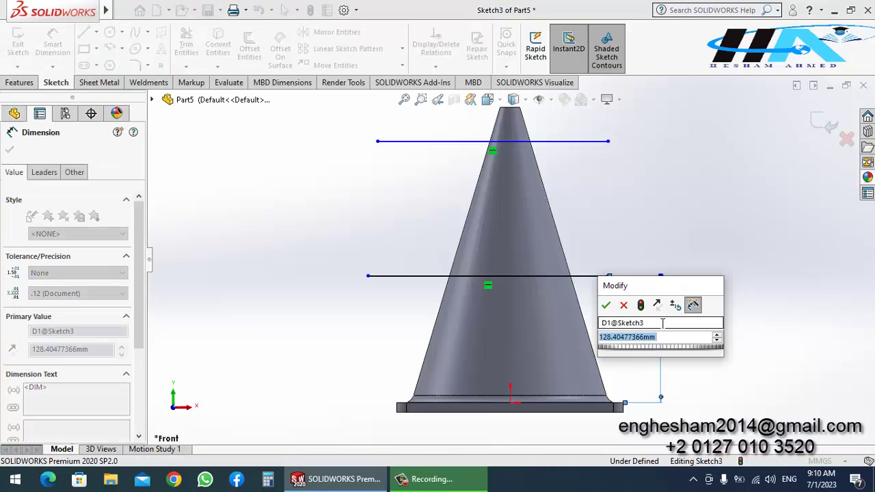
text(120)
key(Return)
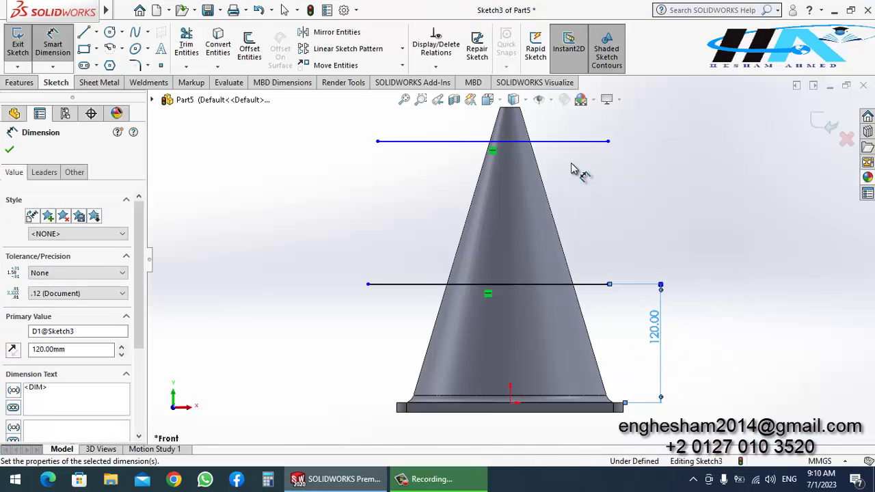
Step: Dimension the upper line 120 mm above the lower line
click(589, 142)
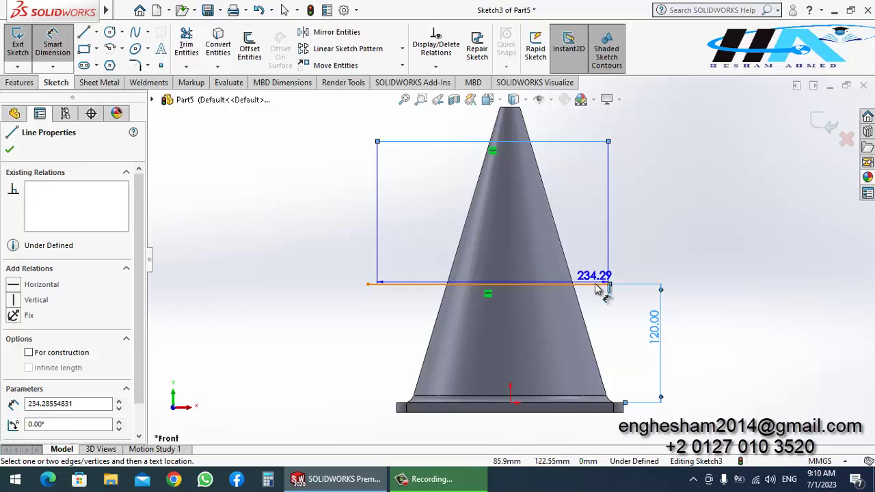
click(600, 283)
click(648, 245)
text(12)
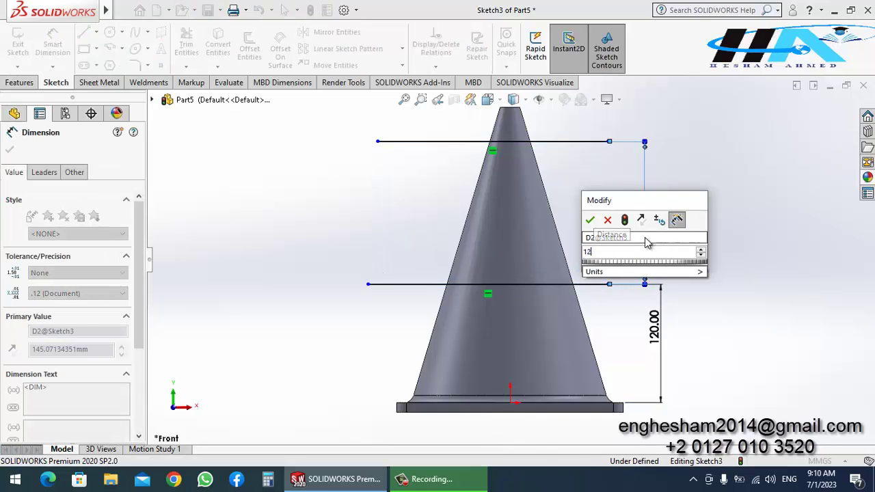
text(0)
key(Return)
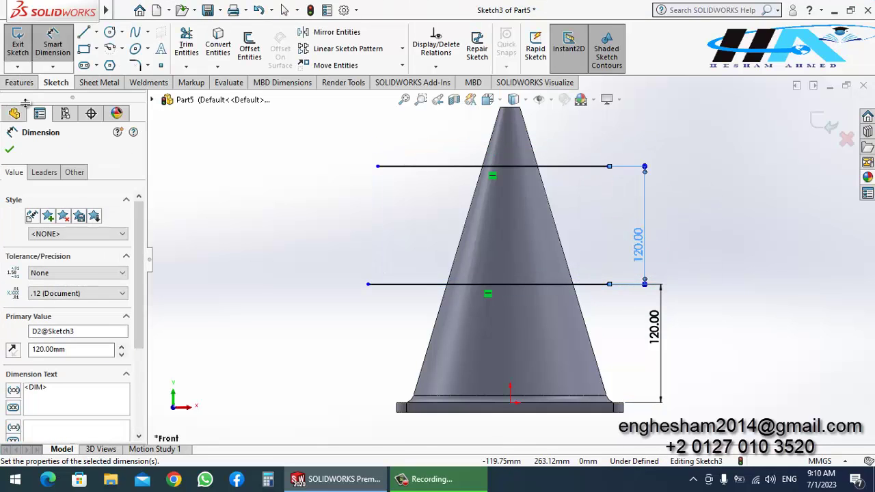
click(19, 82)
Step: Create a projection Split Line dividing the cone's side face along Sketch3's two lines
click(551, 54)
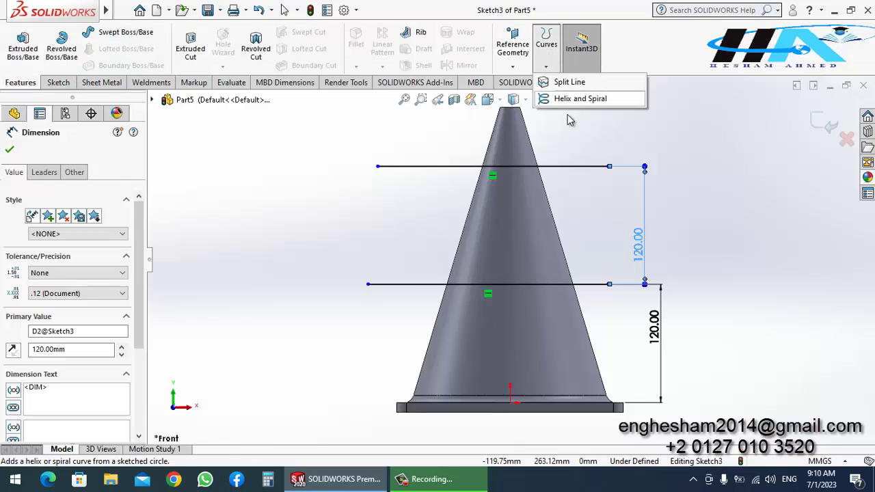
click(550, 80)
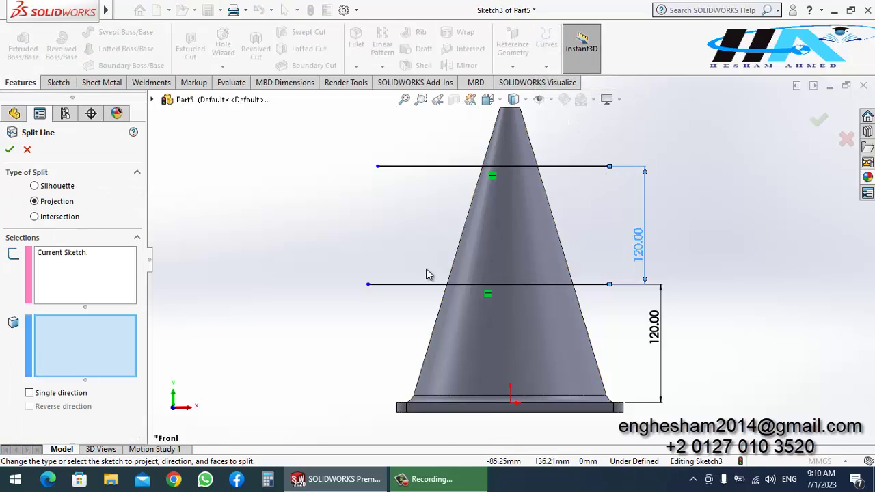
click(498, 220)
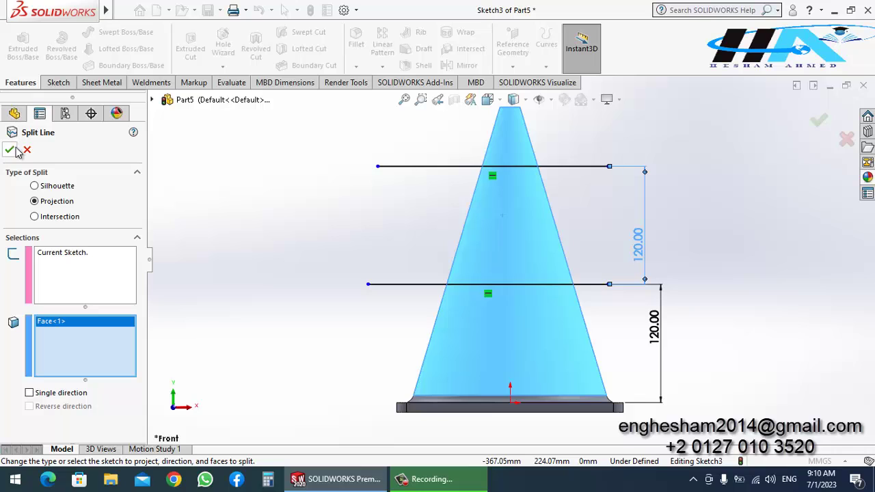
click(10, 149)
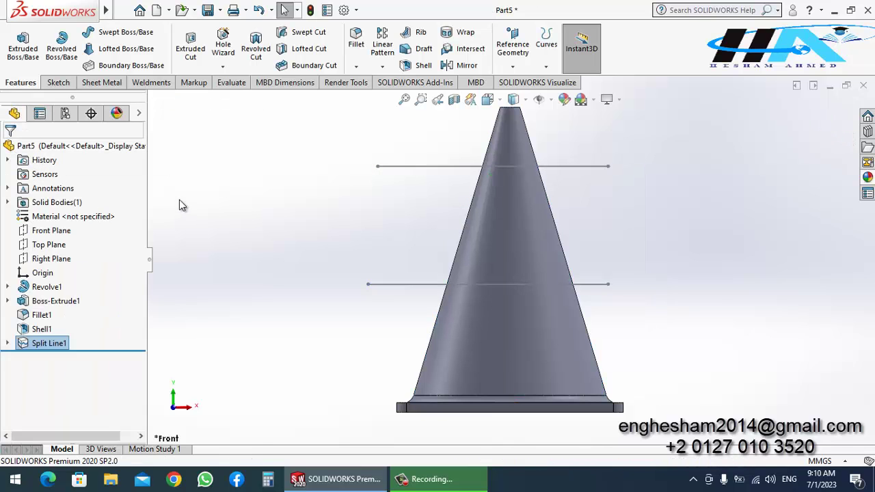
middle_drag(209, 200, 547, 254)
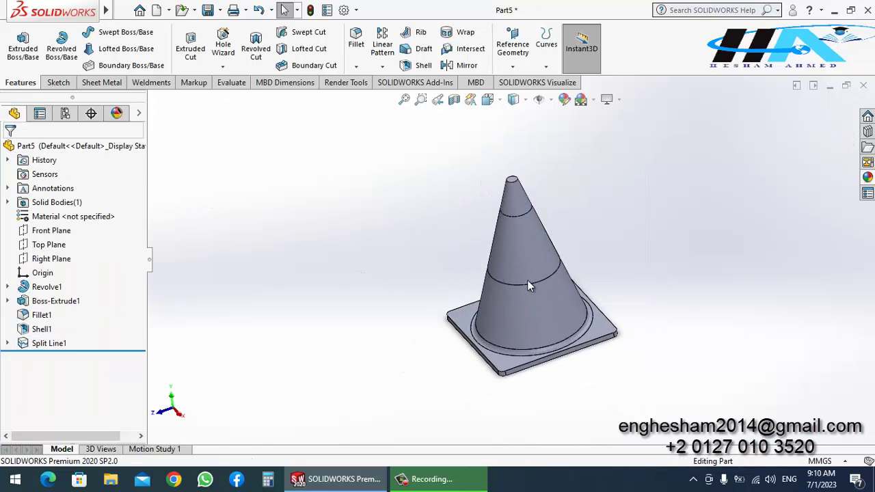
Step: Give the whole part an orange appearance after trying peach and reddish colours
scroll(545, 267, down, 2)
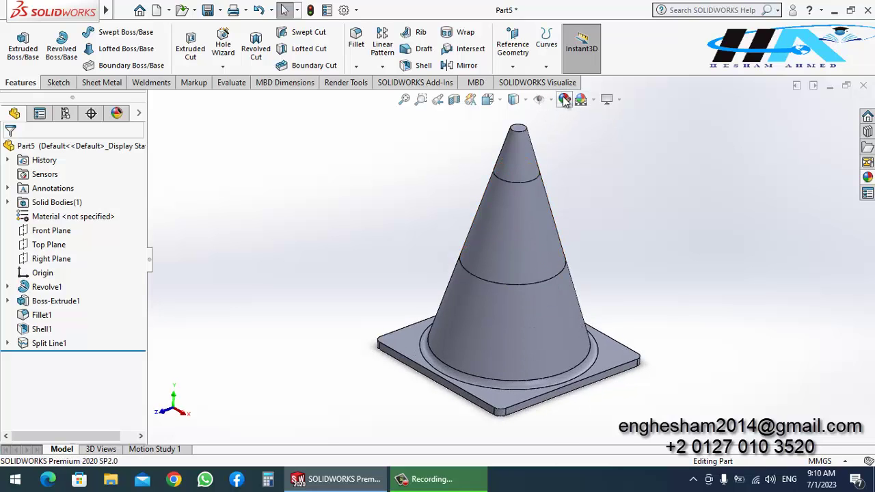
click(565, 100)
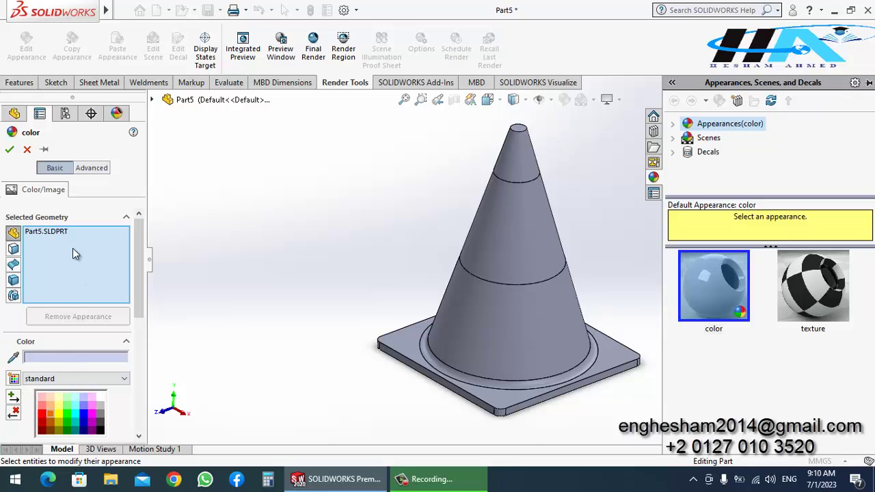
click(52, 405)
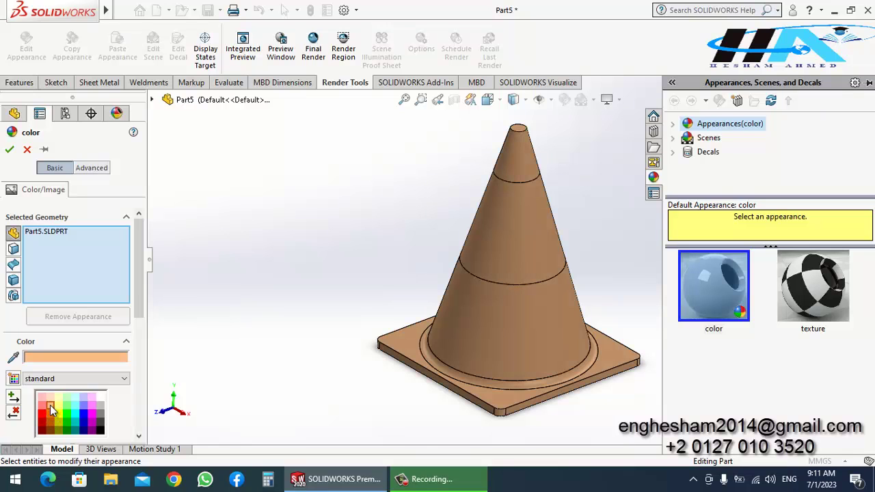
click(50, 415)
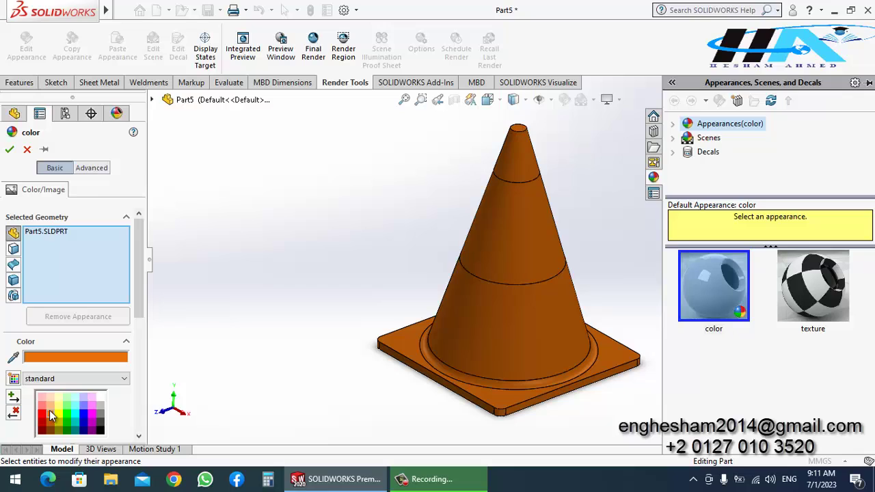
click(41, 410)
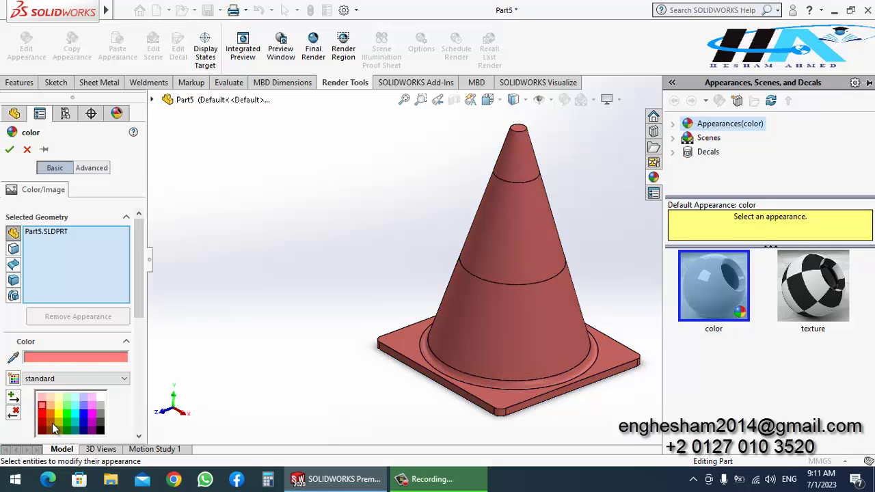
click(49, 414)
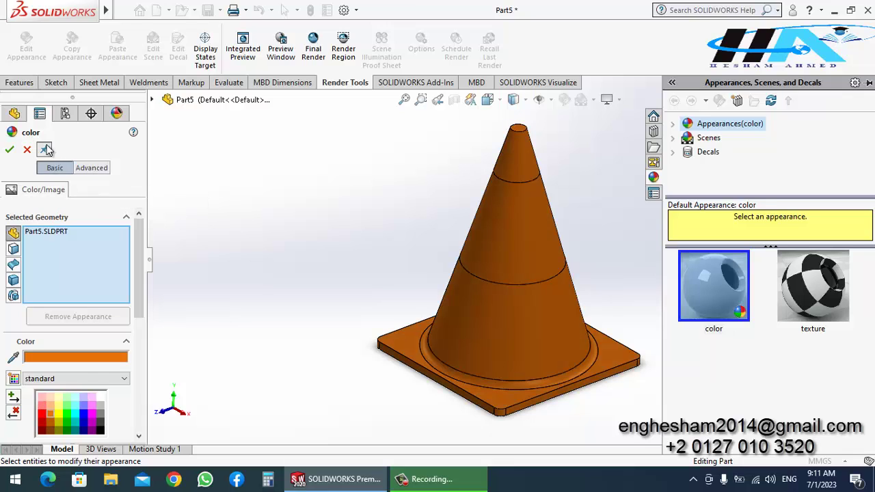
click(10, 149)
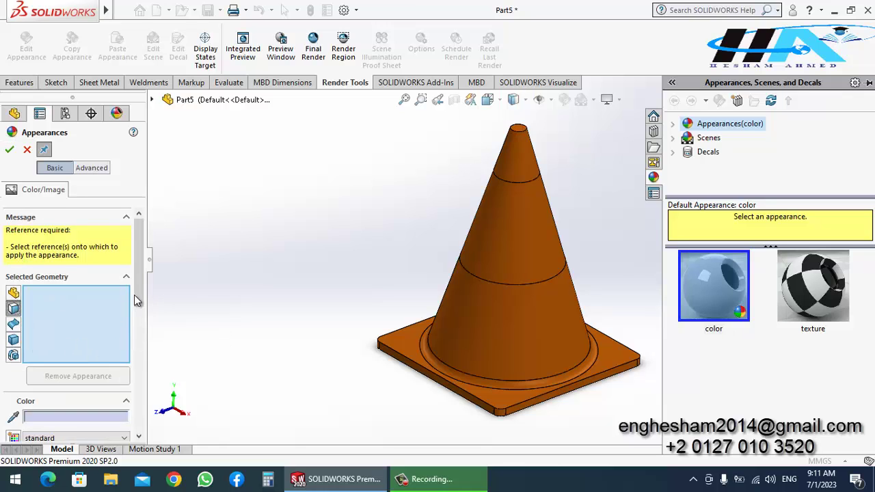
Step: Colour the cone's middle band face white
scroll(133, 295, down, 5)
click(101, 311)
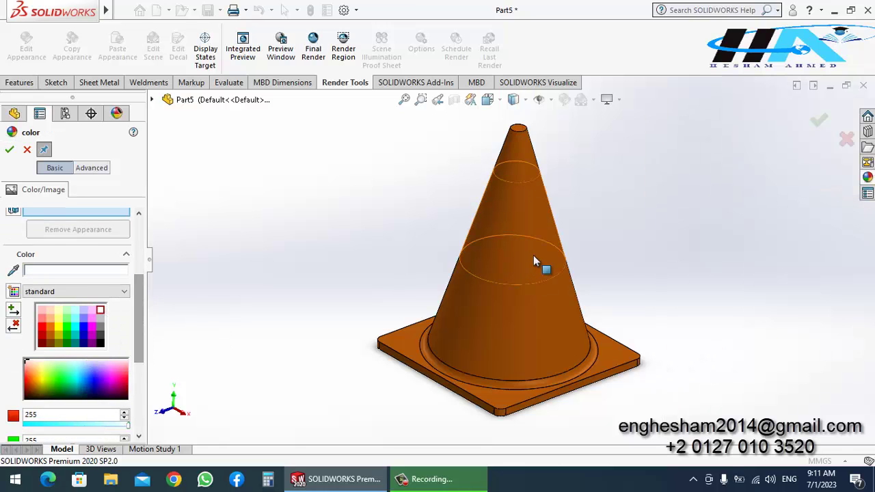
click(533, 255)
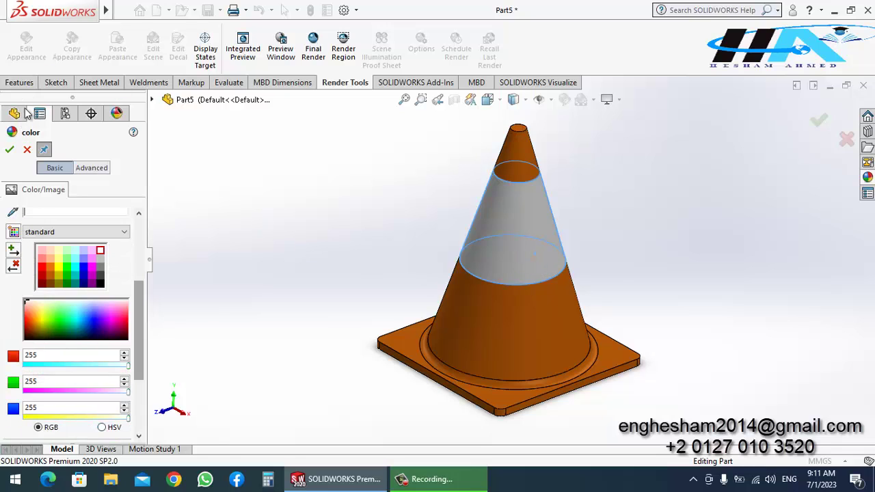
click(9, 150)
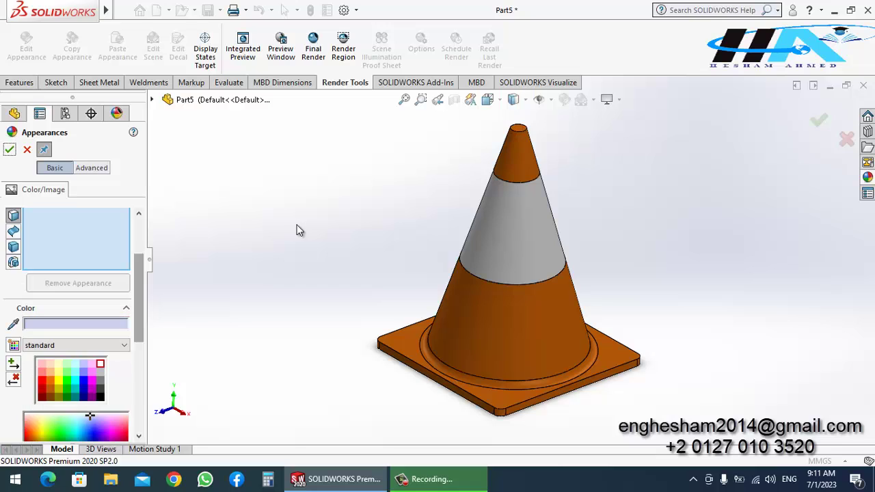
Step: Finish the appearance edit and open the base Fillet1 for editing
click(27, 151)
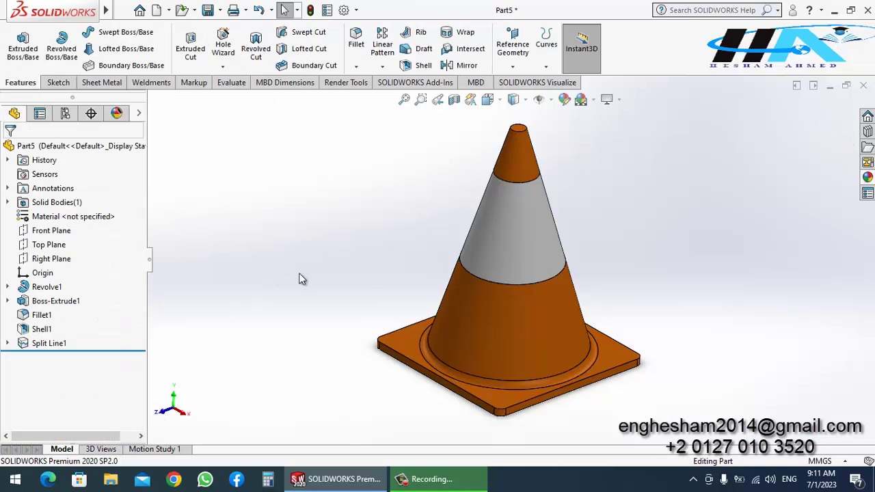
scroll(566, 260, up, 3)
scroll(546, 279, down, 3)
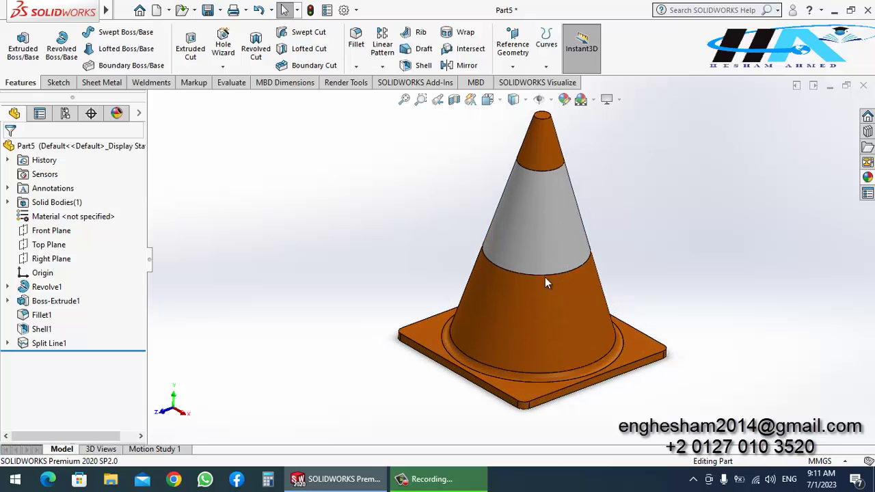
click(10, 302)
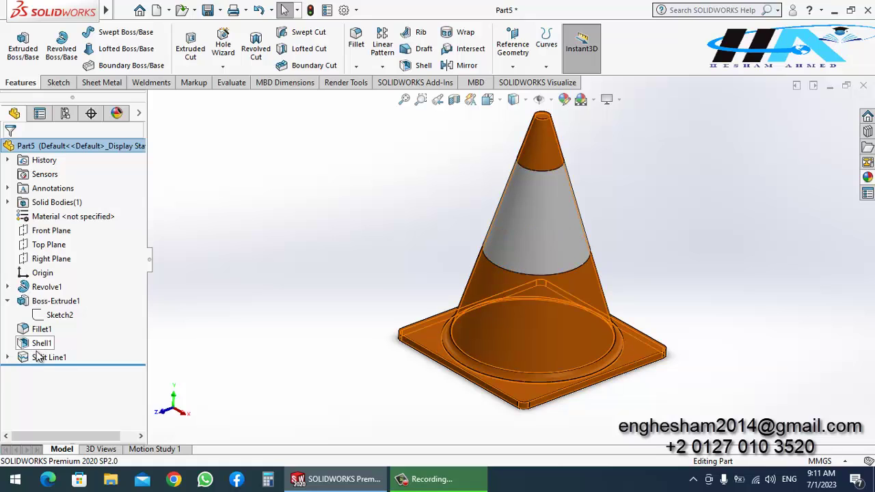
click(39, 329)
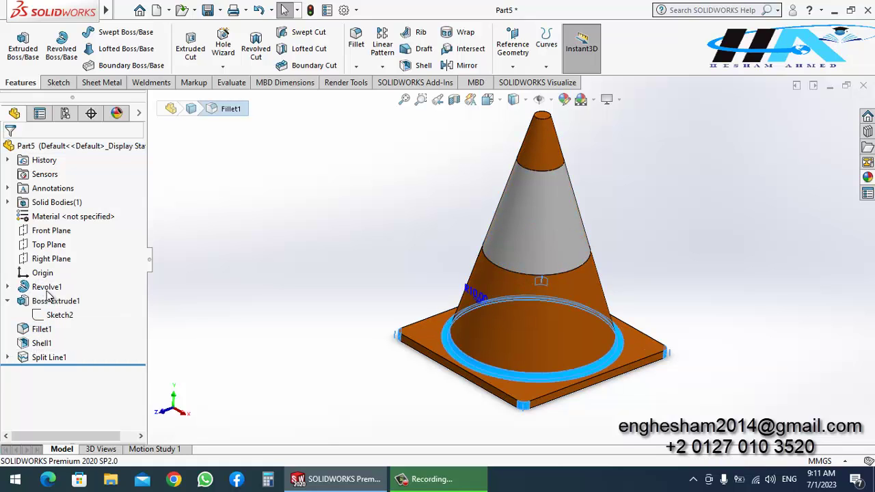
click(143, 327)
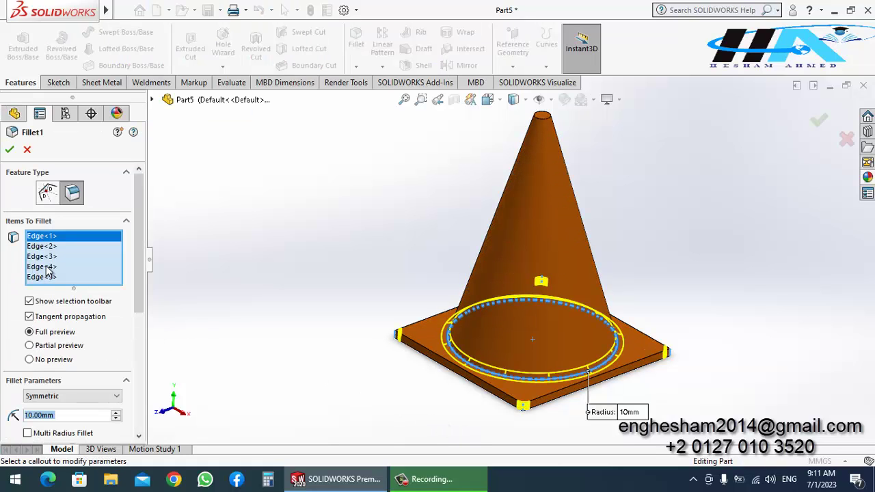
Step: Remove Edge<5>, Edge<4>, Edge<3> and Edge<2> from Fillet1, keeping only the cone-to-base ring edge
click(53, 279)
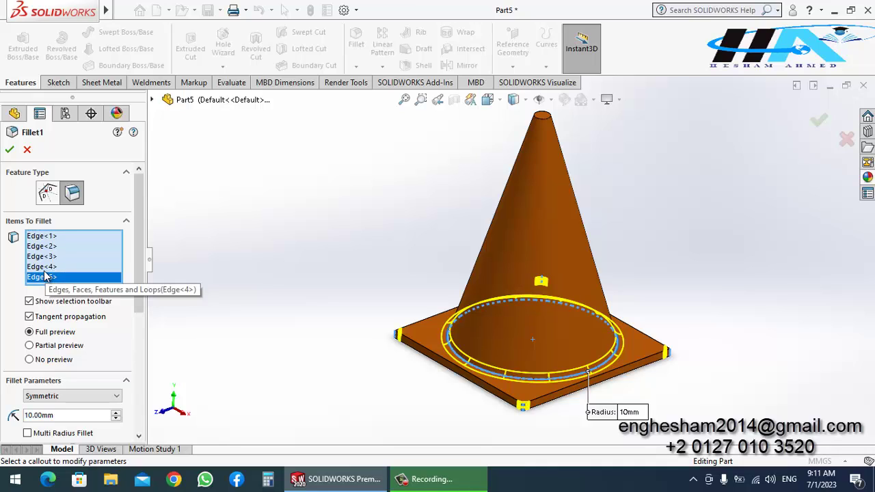
key(Delete)
click(49, 267)
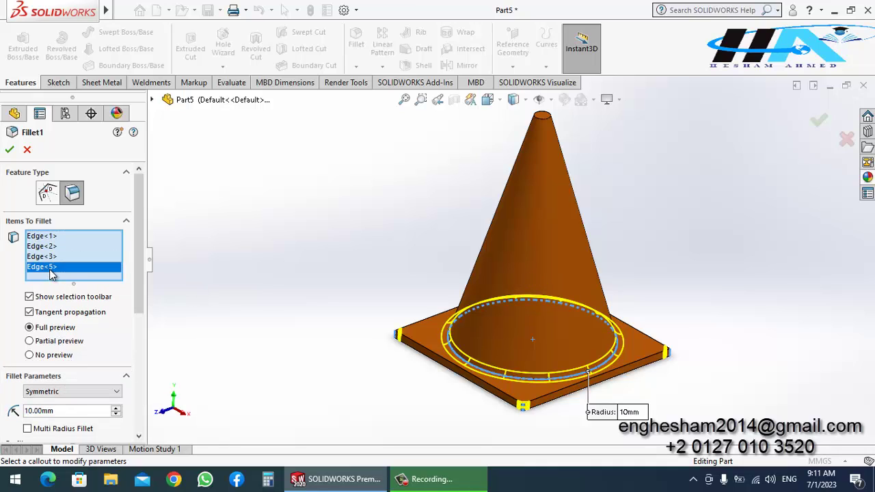
key(Delete)
click(49, 256)
key(Delete)
click(50, 250)
key(Delete)
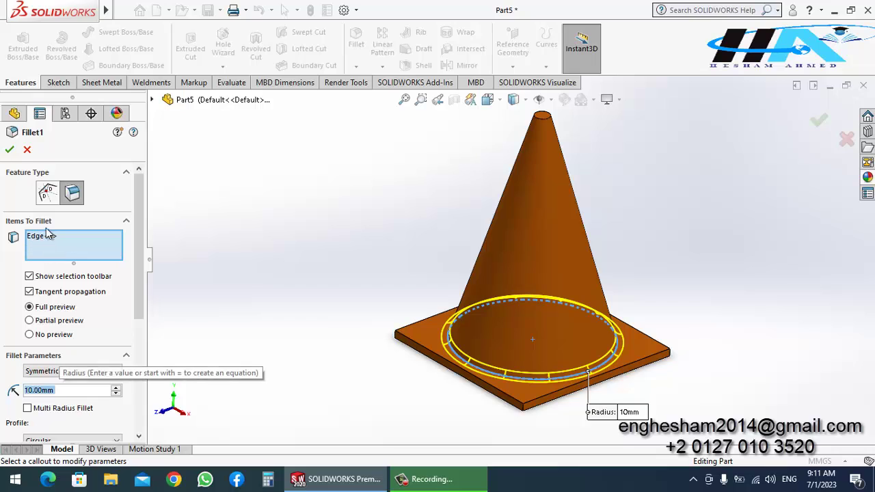
click(10, 149)
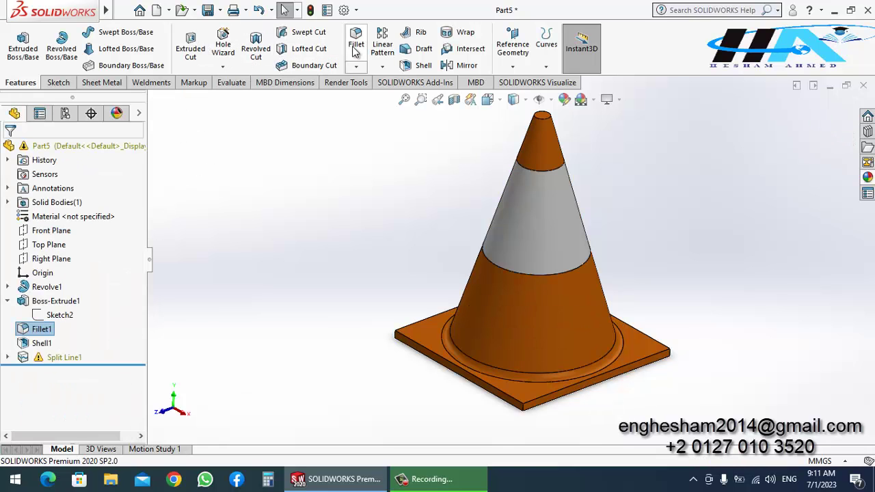
Step: Attempt a 30 mm fillet on the base bottom edge loop, then cancel it after the error
click(591, 383)
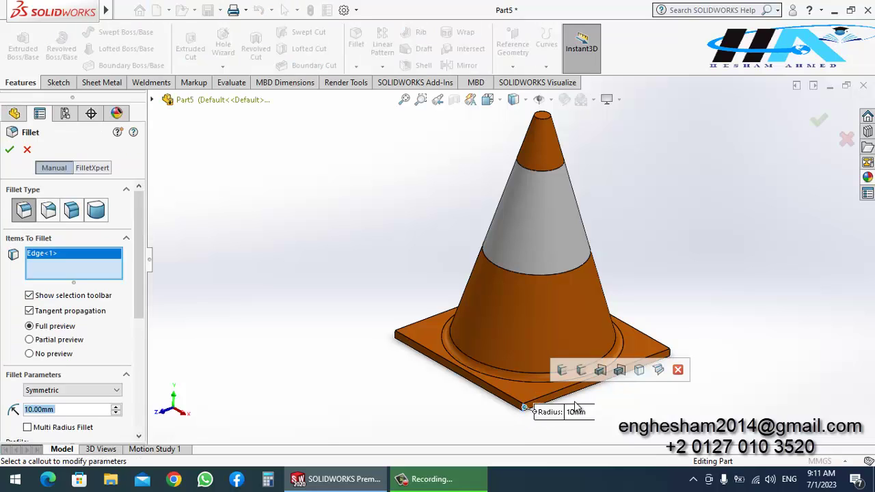
click(561, 370)
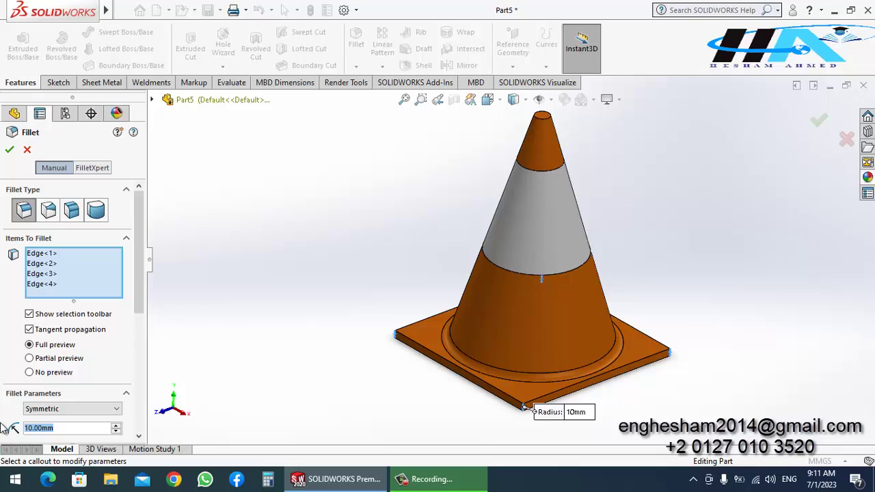
text(30)
key(Return)
click(10, 150)
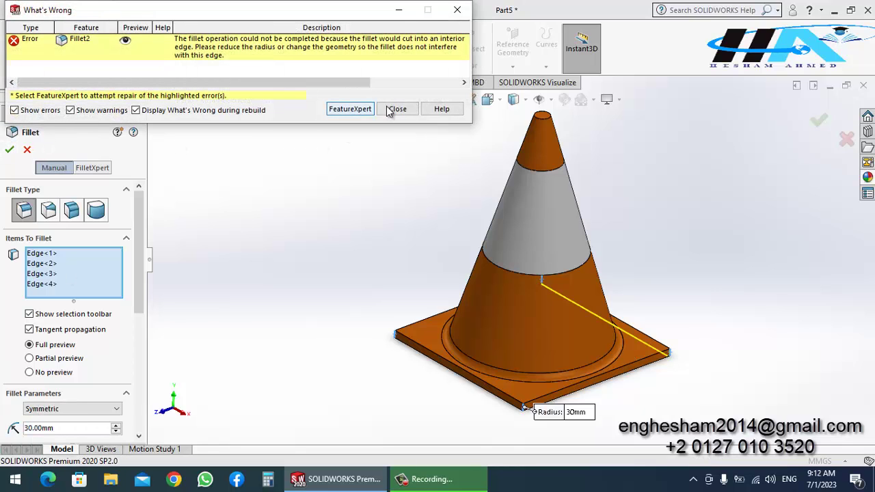
click(391, 111)
click(27, 151)
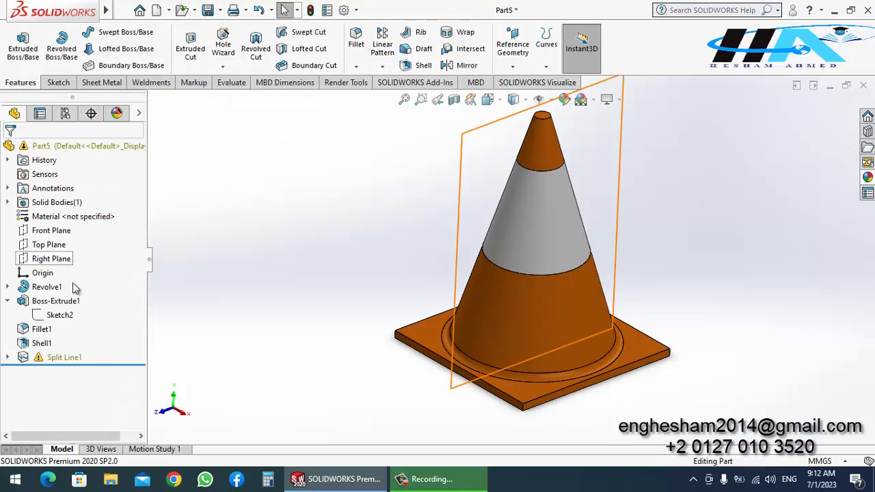
Step: Suppress Shell1, continuing past the rebuild warning
click(41, 344)
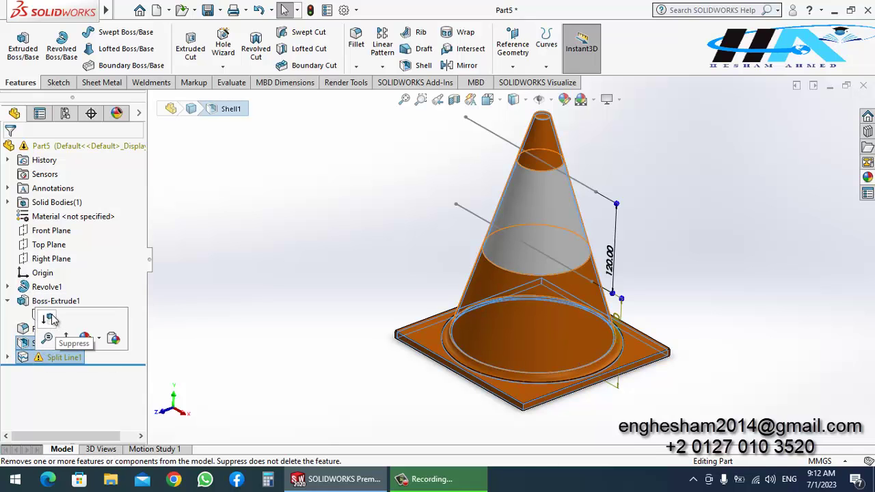
click(65, 338)
click(441, 244)
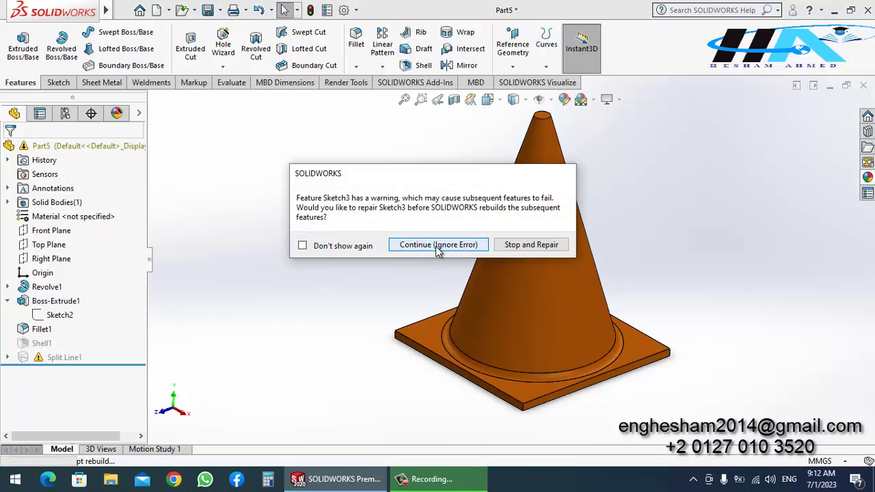
click(412, 114)
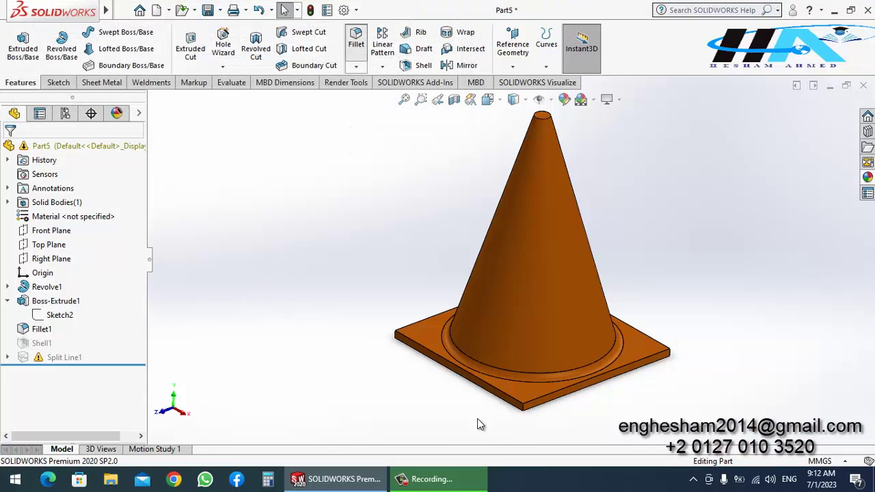
Step: Fillet the base plate's four vertical corner edges with a 30 mm radius
right_drag(477, 424, 522, 414)
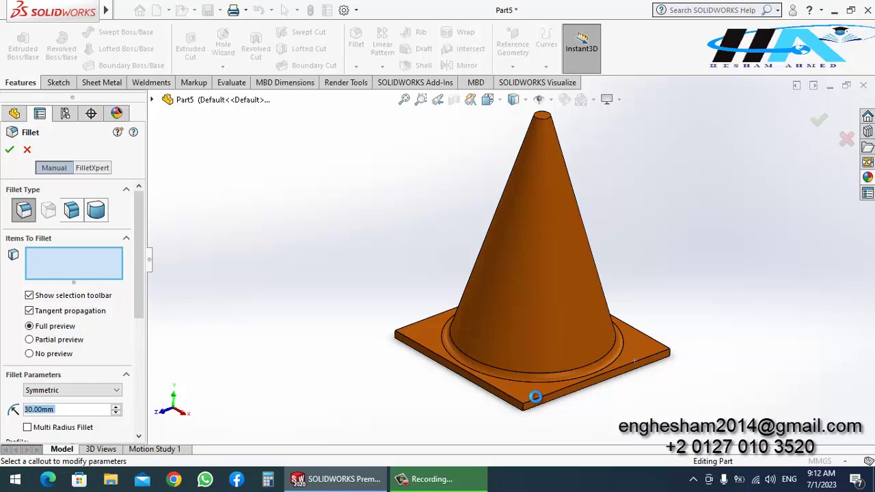
click(538, 405)
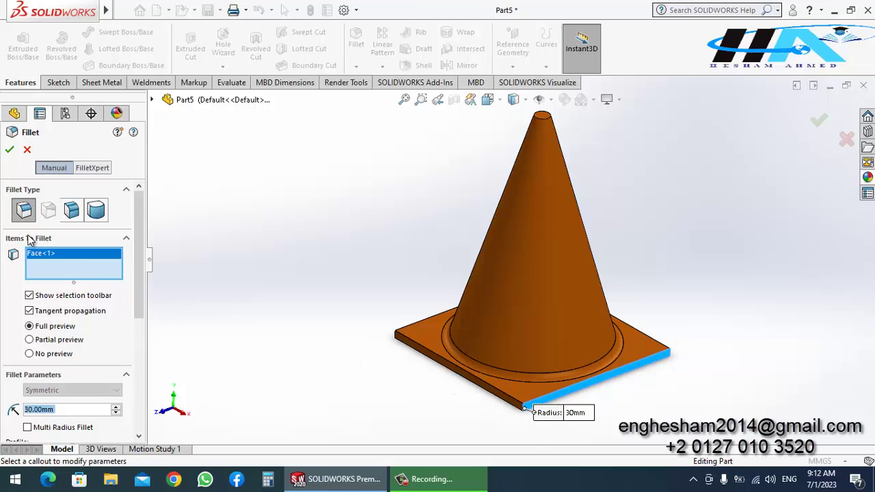
right_click(68, 260)
click(93, 275)
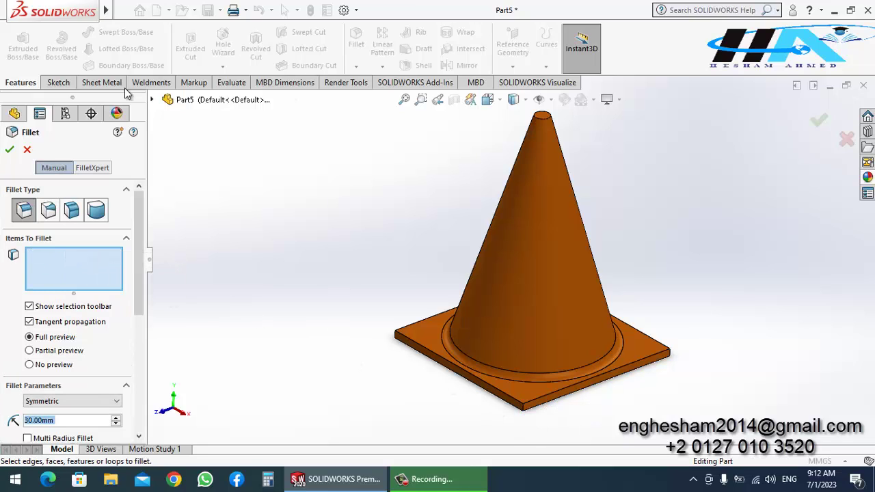
scroll(562, 410, down, 5)
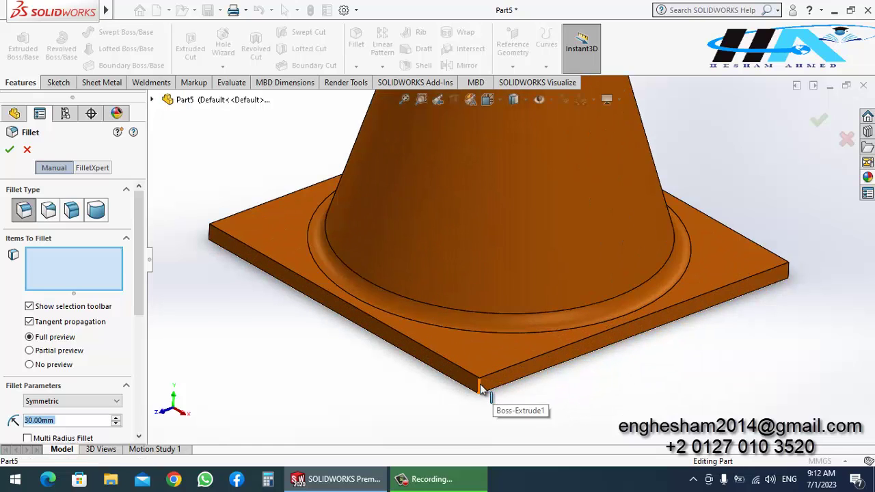
click(481, 387)
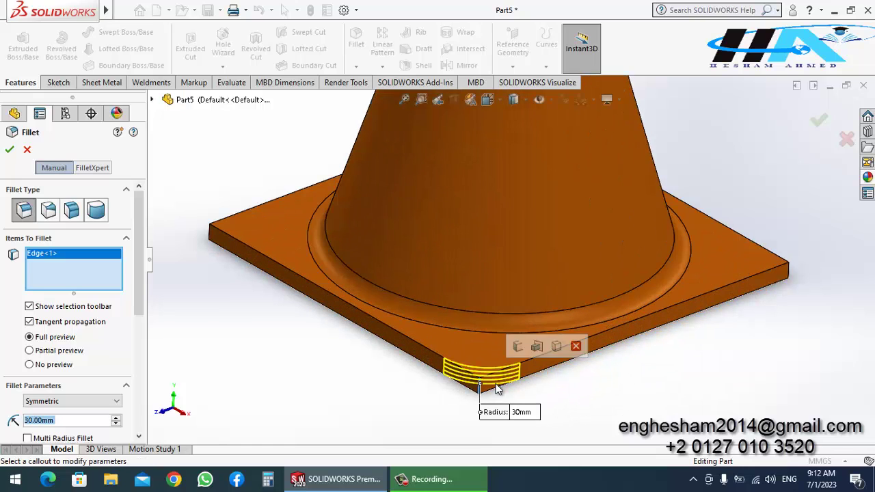
click(517, 349)
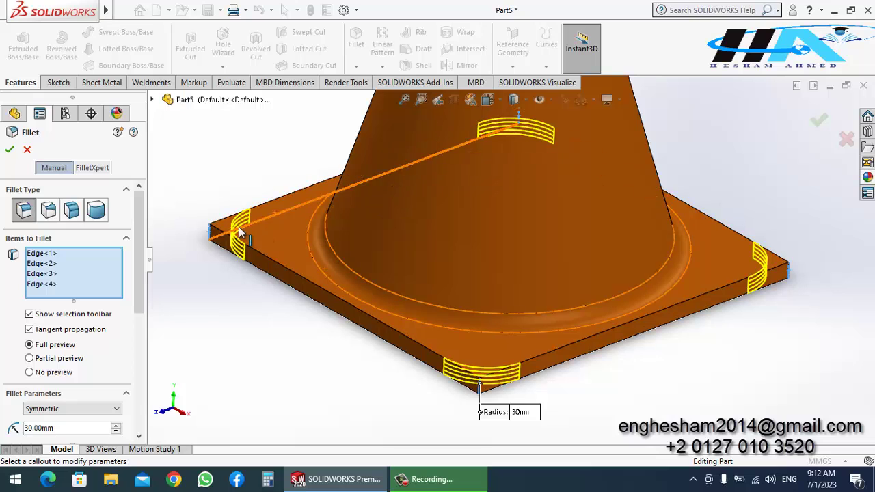
click(11, 151)
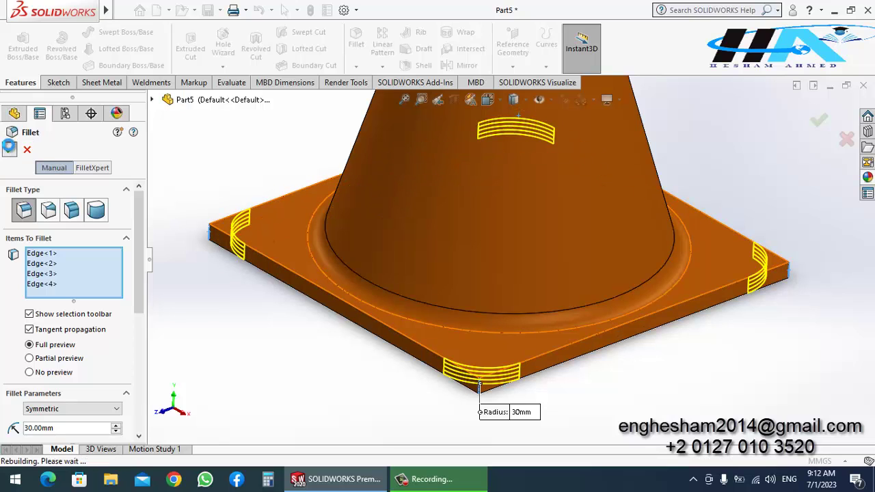
scroll(526, 220, up, 3)
scroll(527, 220, down, 2)
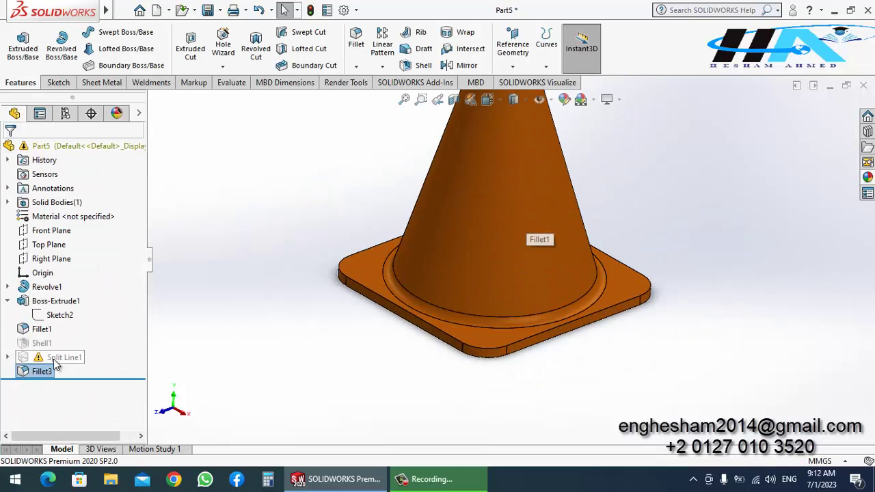
Step: Move Fillet3 above Shell1 in the feature tree, continuing past the rebuild warning
mouse_move(41, 369)
mouse_down()
mouse_move(22, 329)
mouse_move(28, 335)
mouse_up()
click(467, 248)
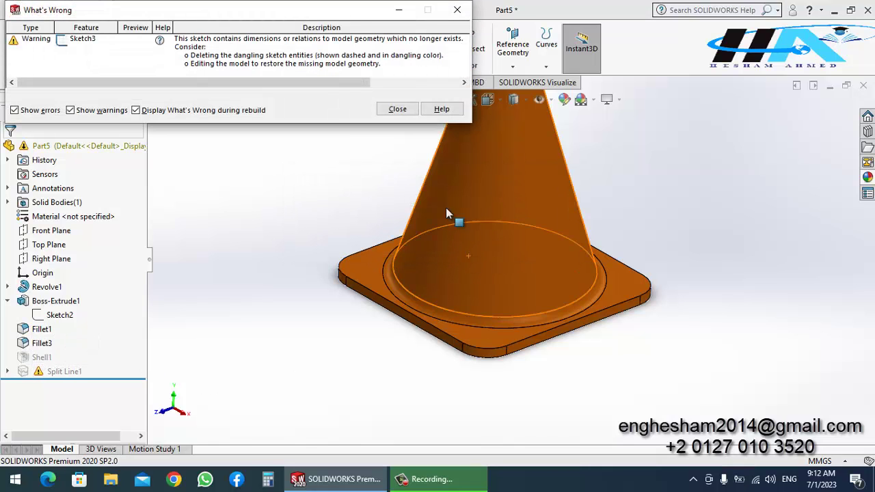
click(397, 110)
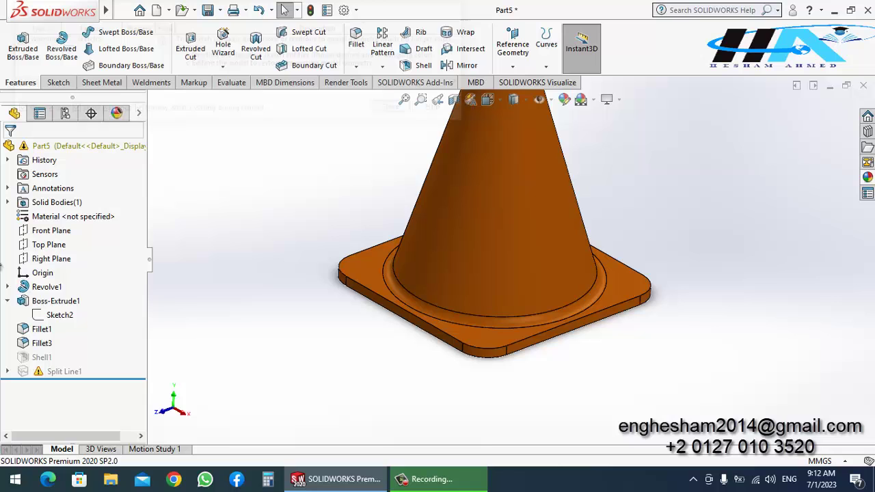
Step: Unsuppress Shell1 and return the cone to the isometric view
click(42, 357)
click(72, 333)
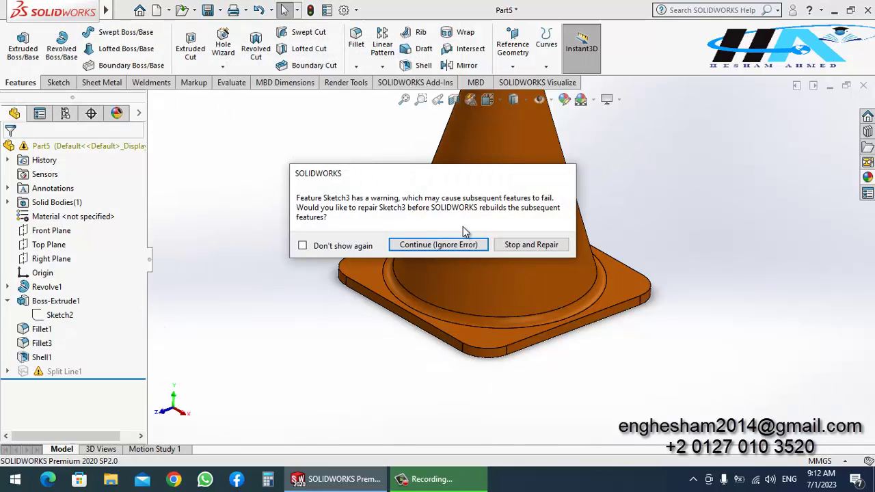
click(468, 244)
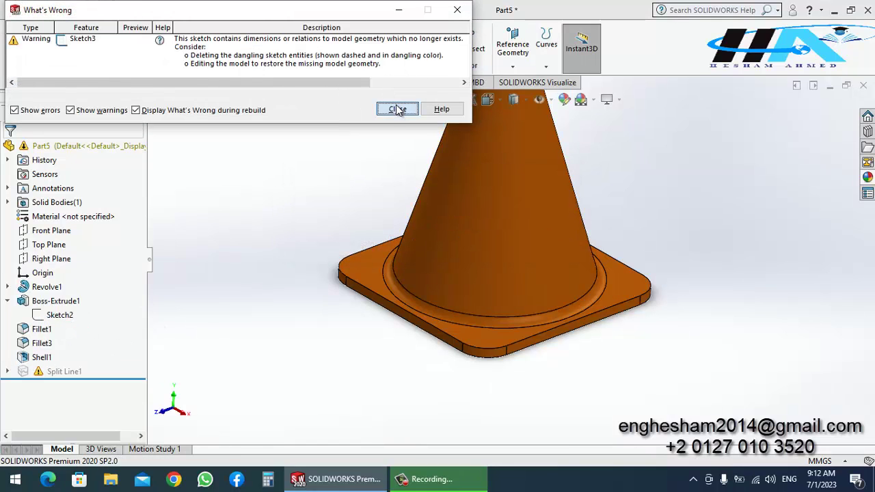
click(397, 109)
middle_drag(410, 158, 465, 205)
key(ctrl+7)
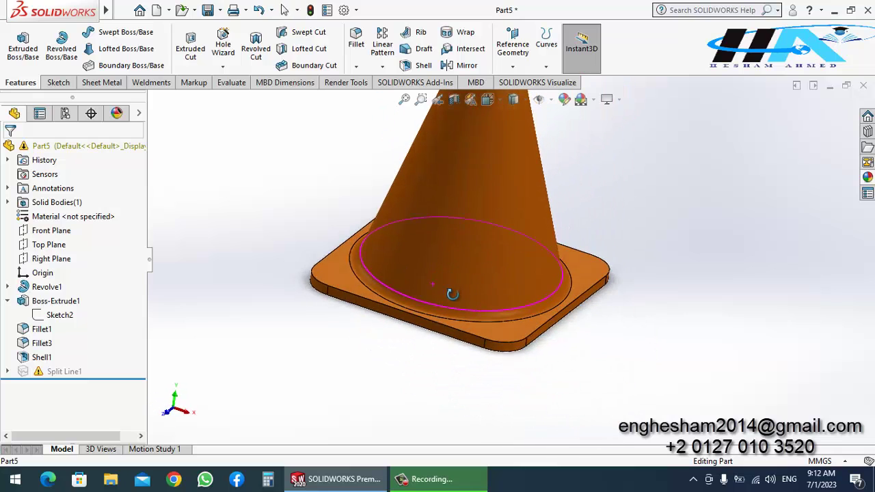
Step: Re-confirm Split Line1's settings and unsuppress it so the cone face is split again
click(66, 372)
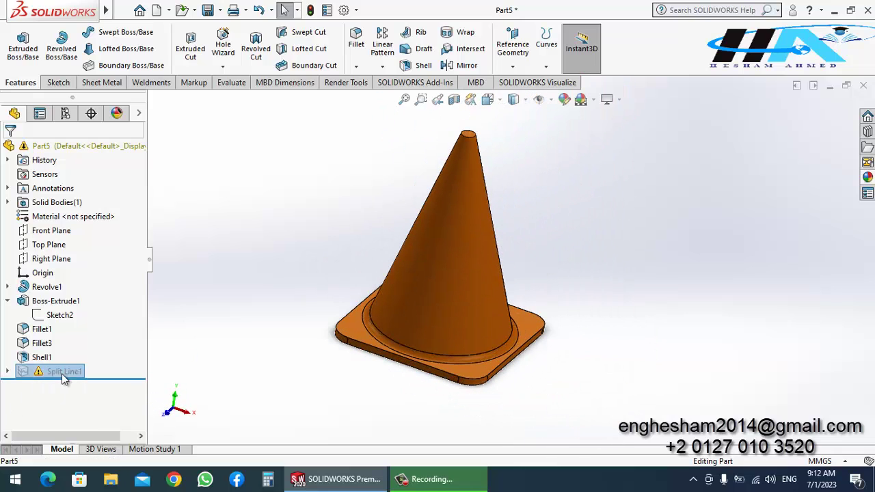
click(69, 335)
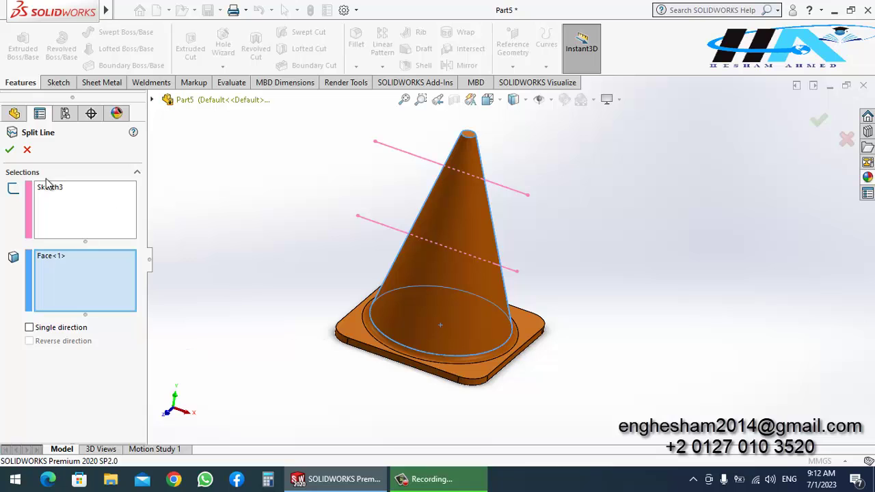
click(28, 152)
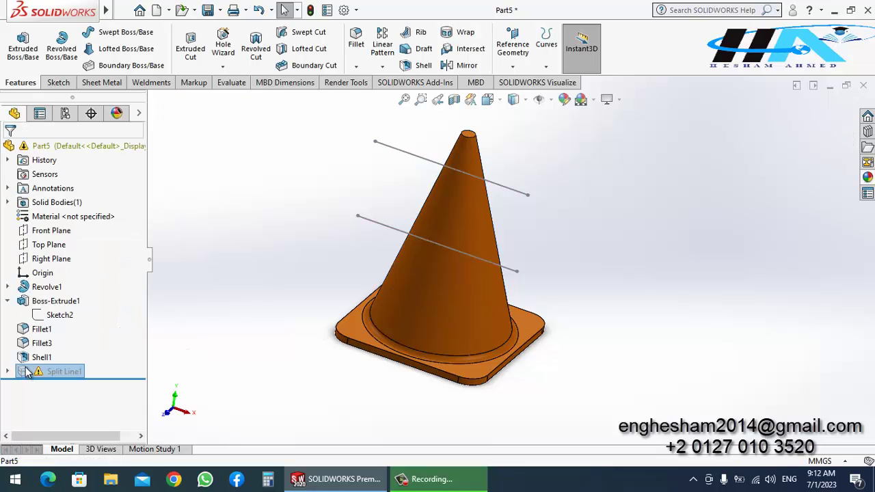
right_click(27, 372)
click(75, 168)
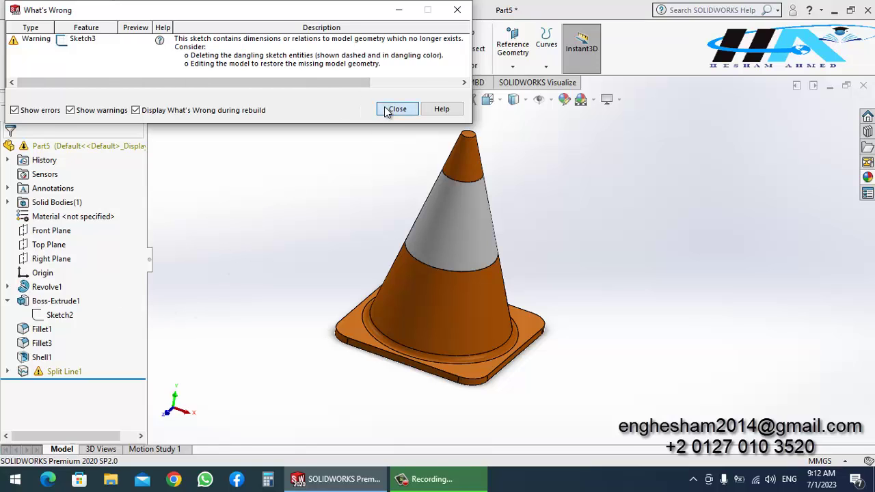
click(397, 110)
click(6, 371)
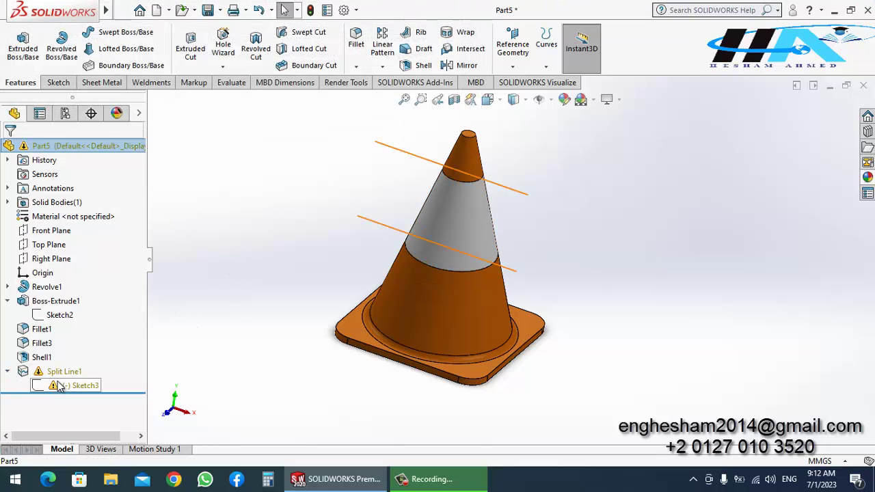
Step: Edit Sketch3 in Front view and delete the broken lower 120.00 dimension
click(60, 386)
click(64, 357)
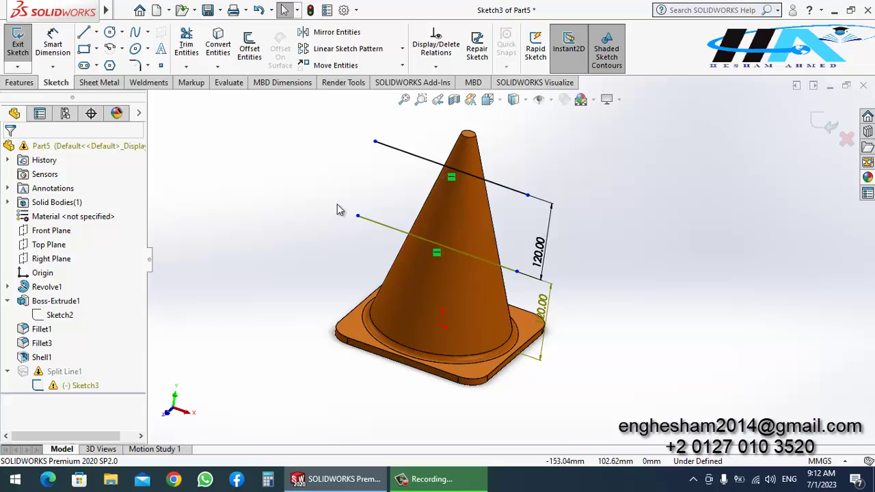
key(space)
key(ctrl+1)
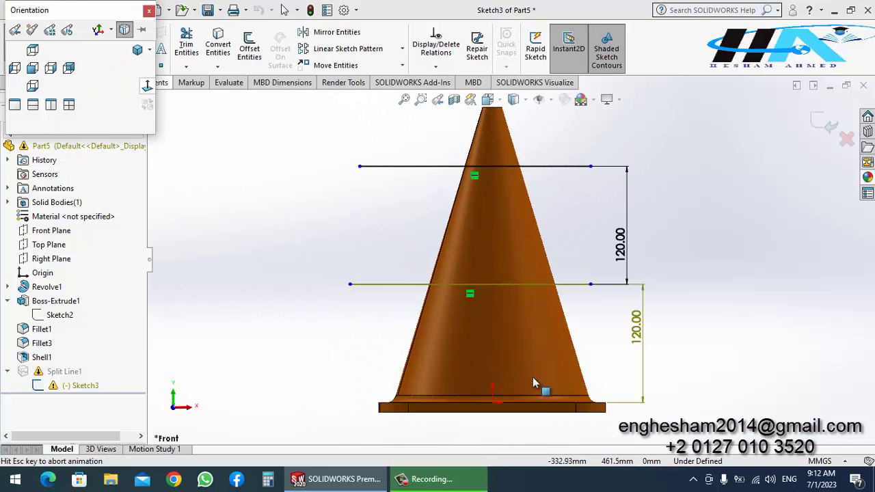
click(643, 349)
key(Delete)
Step: Dimension the lower split line 120 mm from the cone's bottom edge and exit the sketch
click(52, 41)
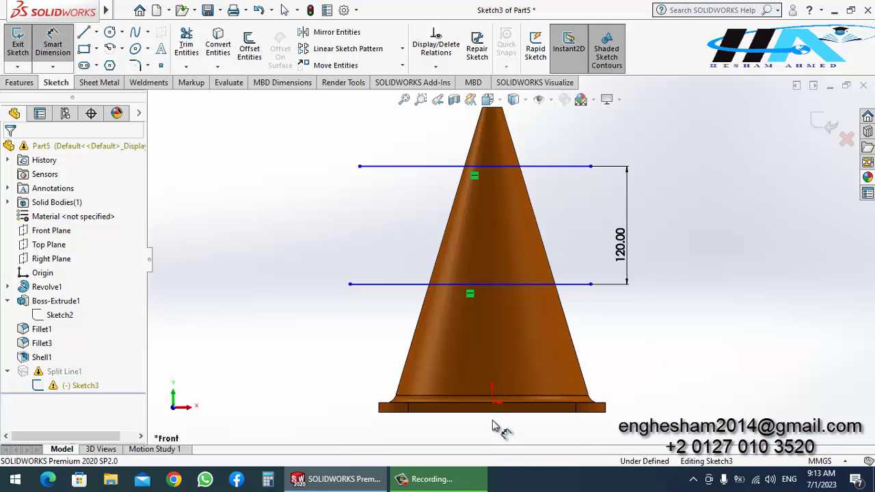
click(566, 405)
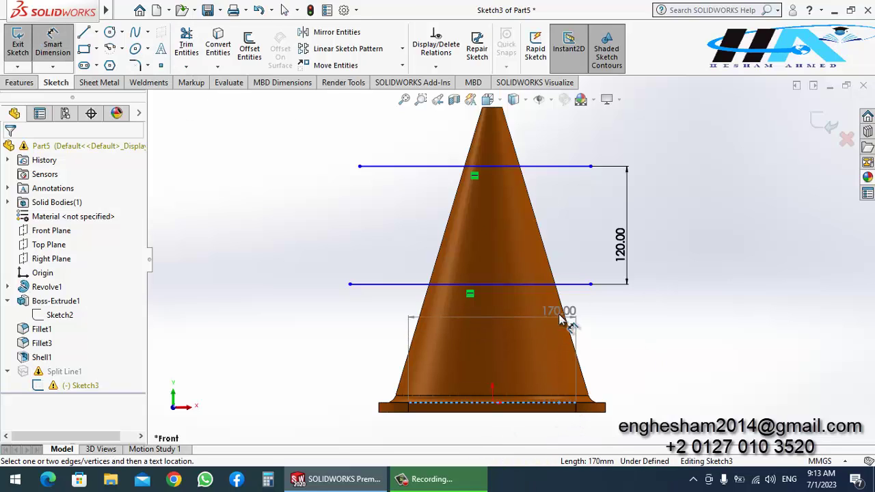
click(623, 316)
click(634, 351)
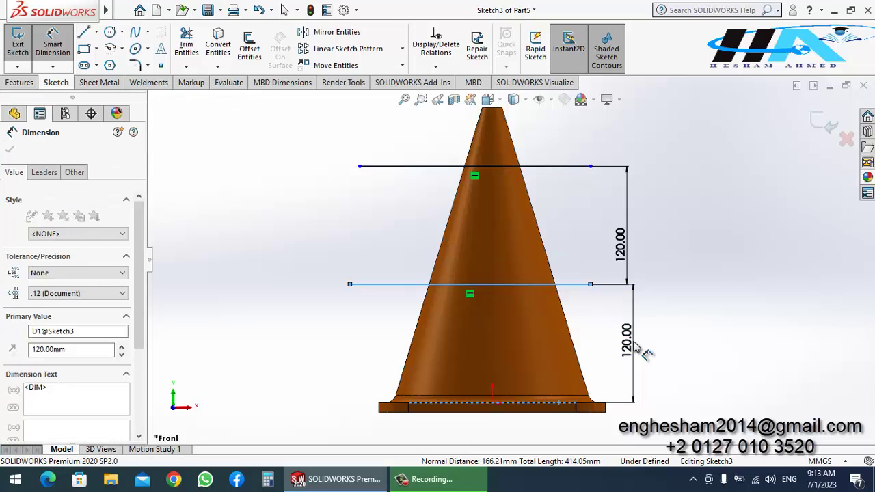
click(580, 324)
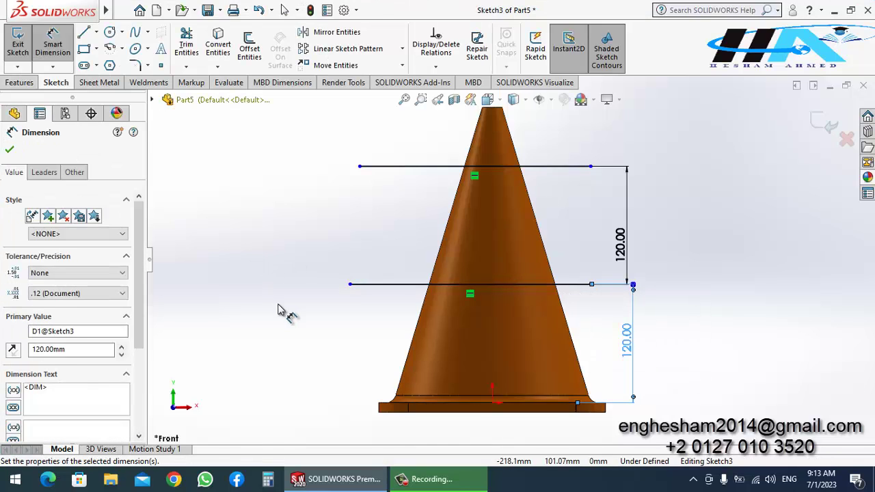
key(Escape)
click(18, 37)
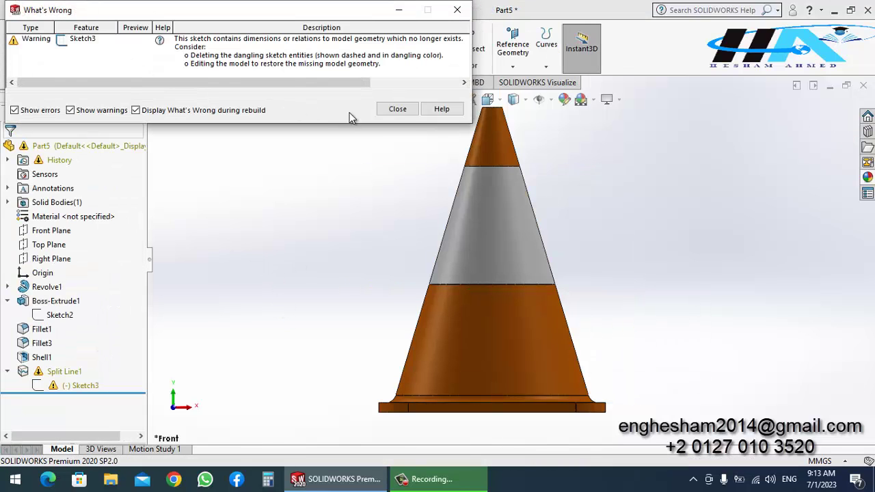
Step: Reopen and exit Sketch3, then re-confirm Split Line1, with the rebuild error persisting
click(398, 110)
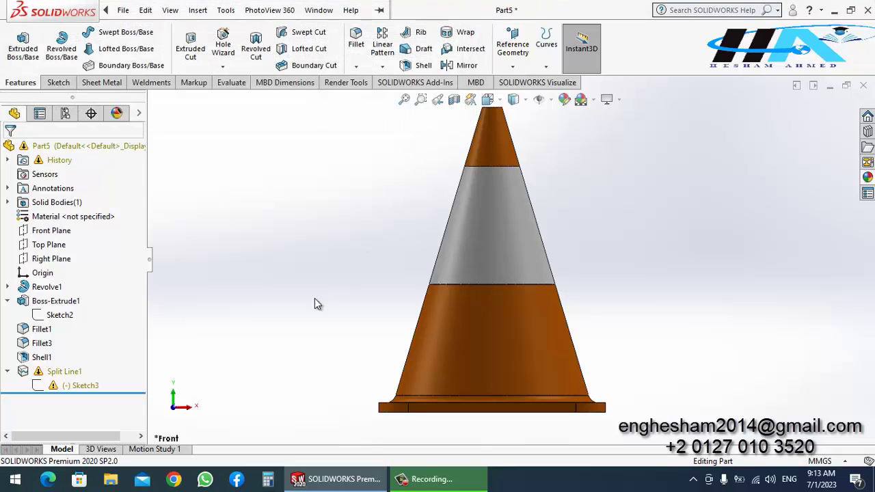
click(92, 385)
click(102, 369)
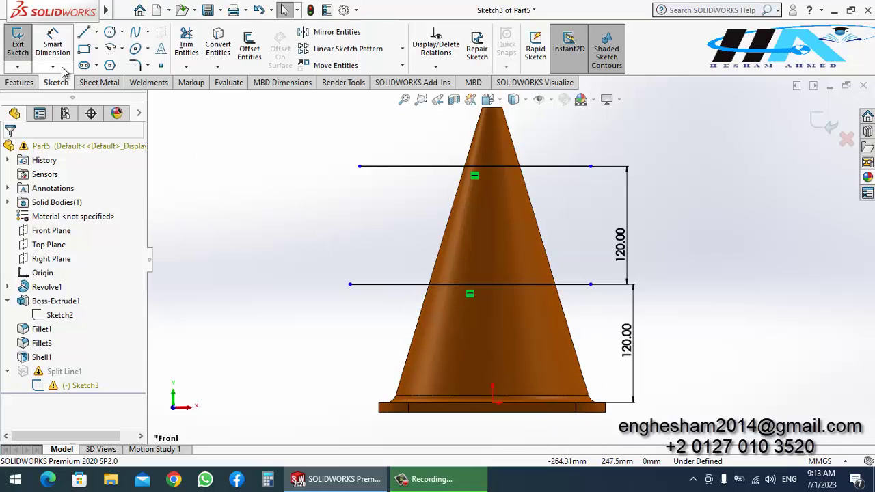
click(16, 49)
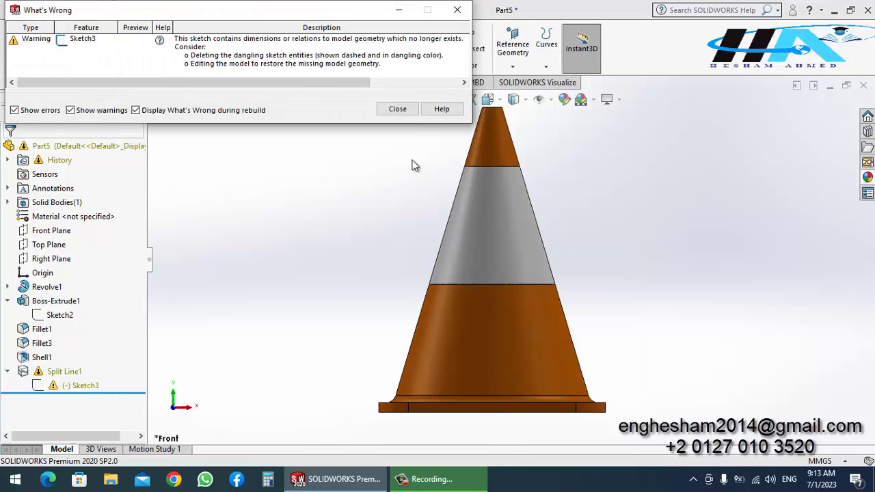
click(410, 111)
mouse_move(81, 386)
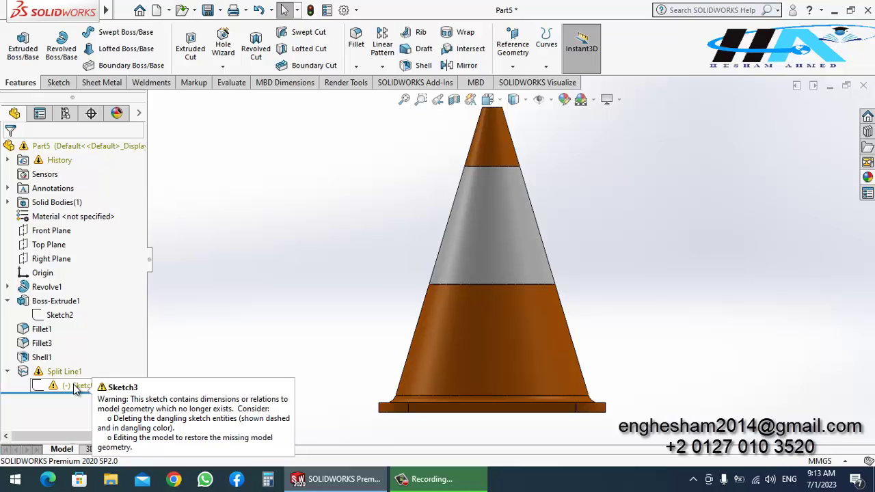
click(63, 371)
click(70, 332)
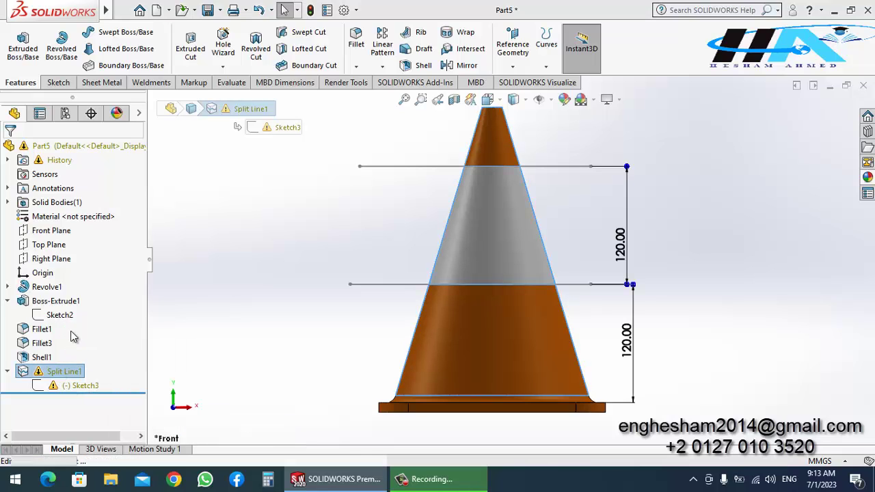
middle_drag(324, 320, 273, 372)
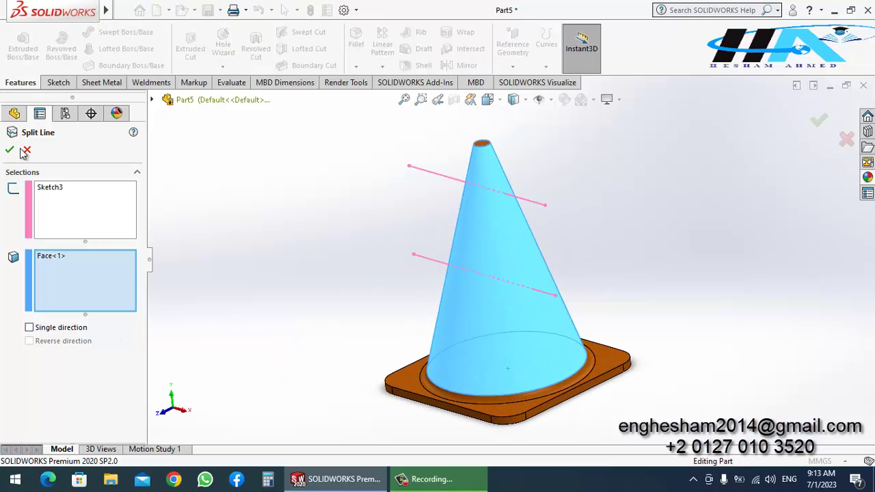
click(27, 151)
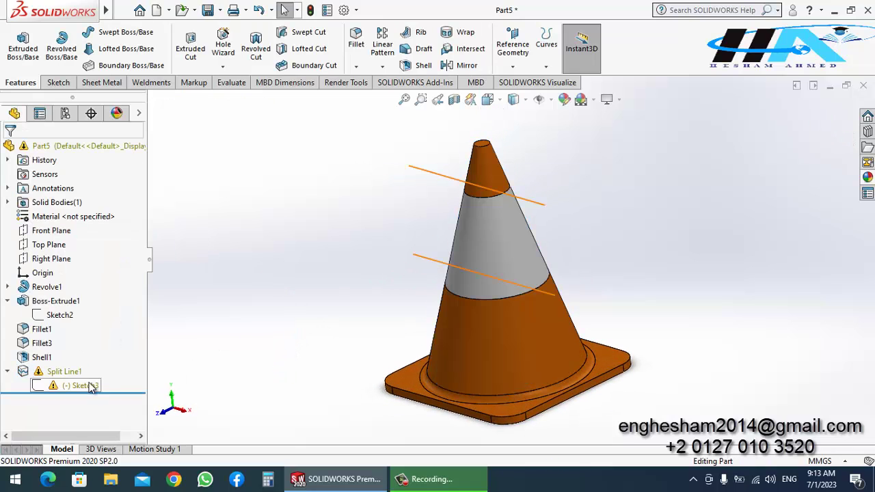
Step: Edit Sketch3 in a Normal To view and box-select all its old lines and dimensions
right_click(92, 388)
right_click(74, 387)
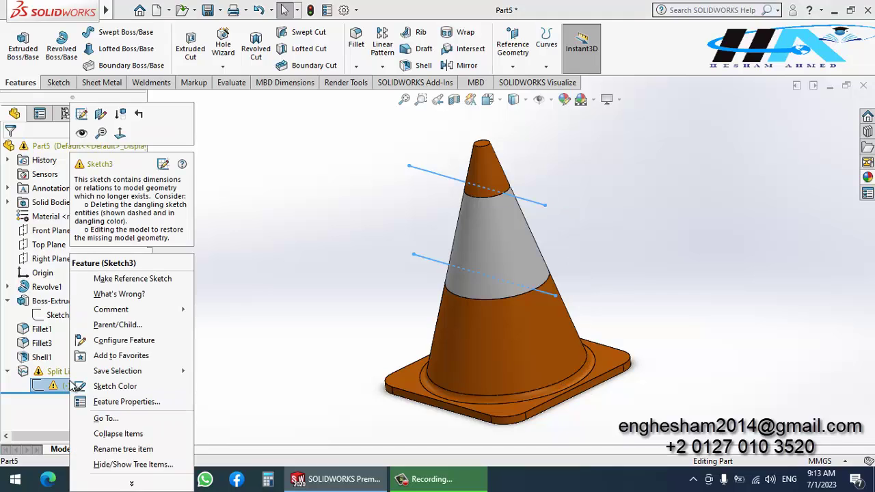
click(99, 115)
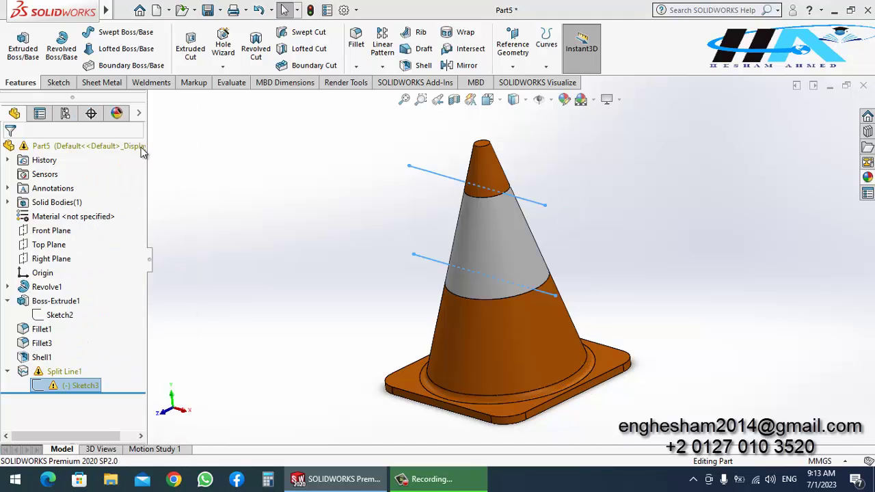
click(27, 149)
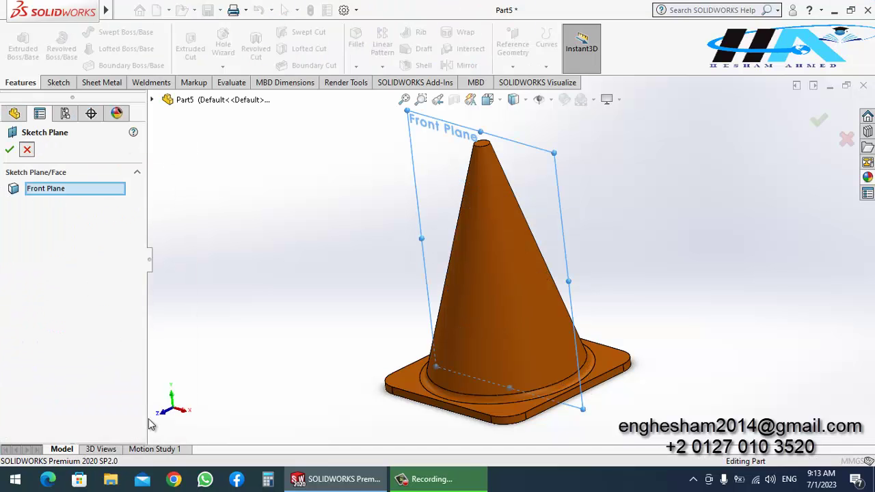
right_click(68, 385)
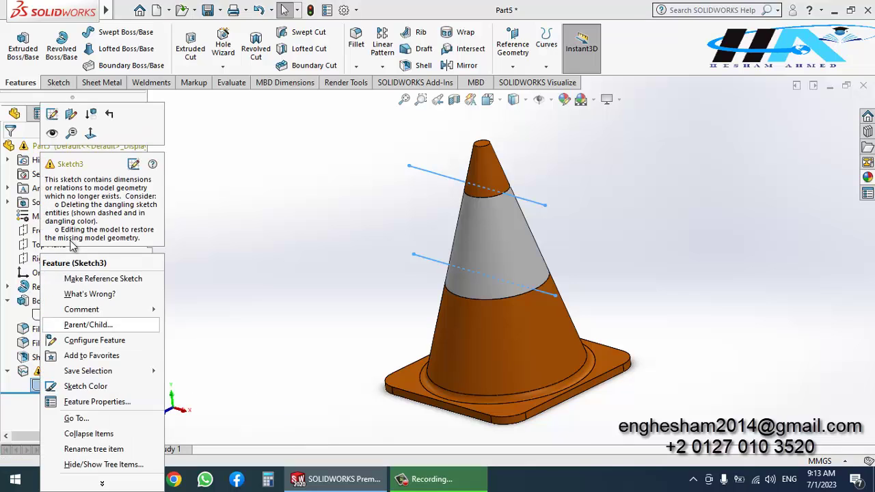
click(52, 113)
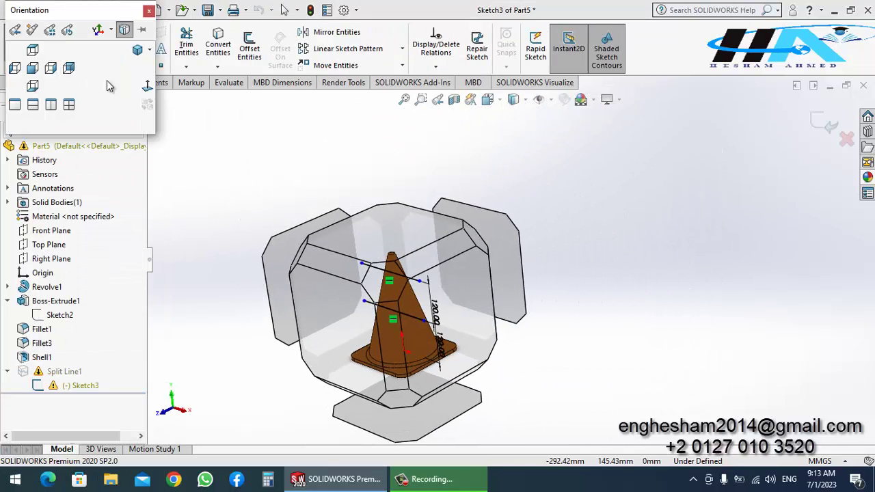
click(148, 87)
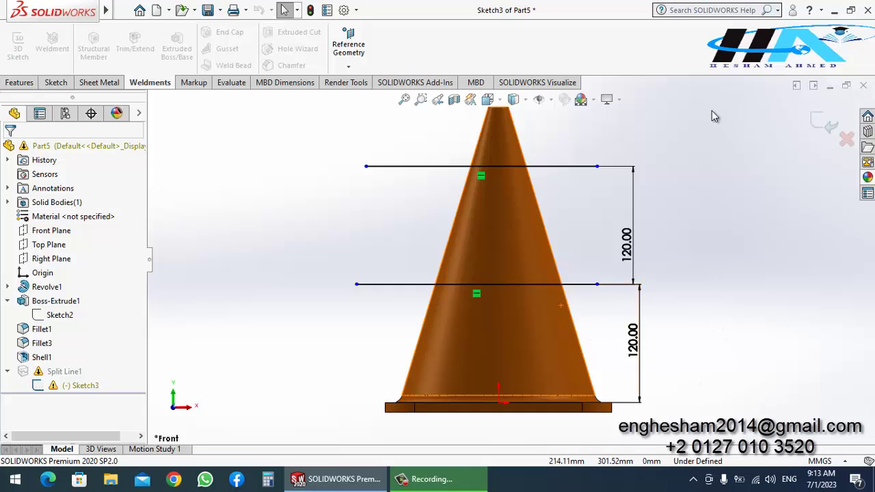
drag(711, 116, 249, 427)
Step: Delete the old entities and draw two new horizontal lines across the cone
key(Delete)
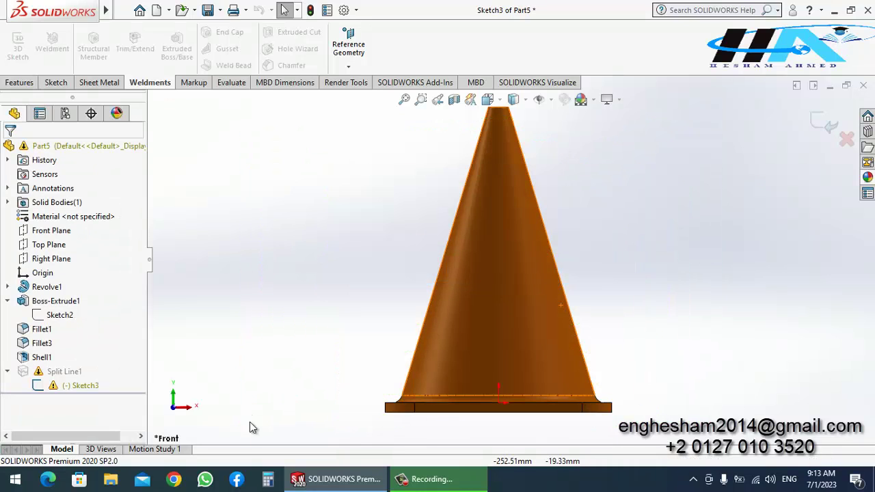
click(56, 82)
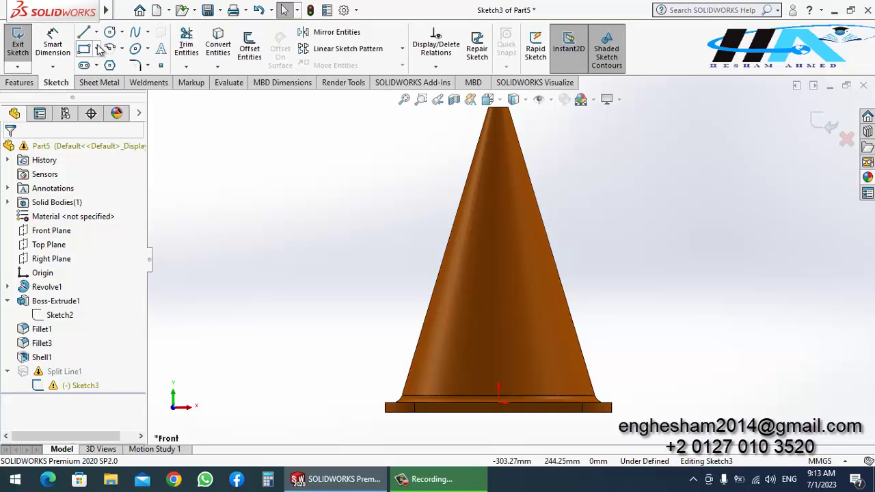
click(84, 32)
click(381, 161)
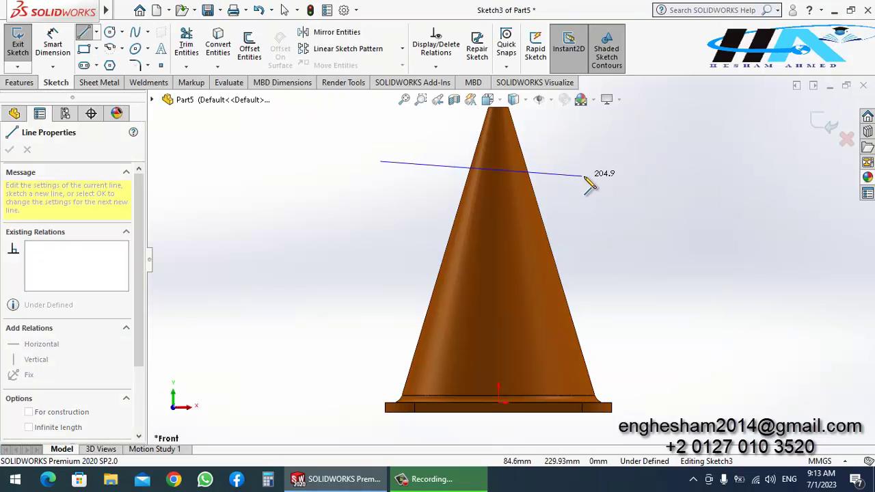
double_click(590, 161)
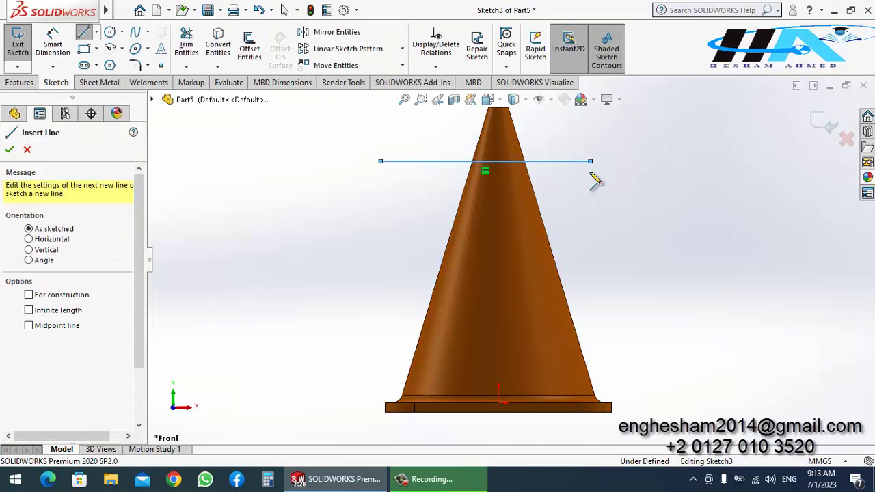
click(624, 296)
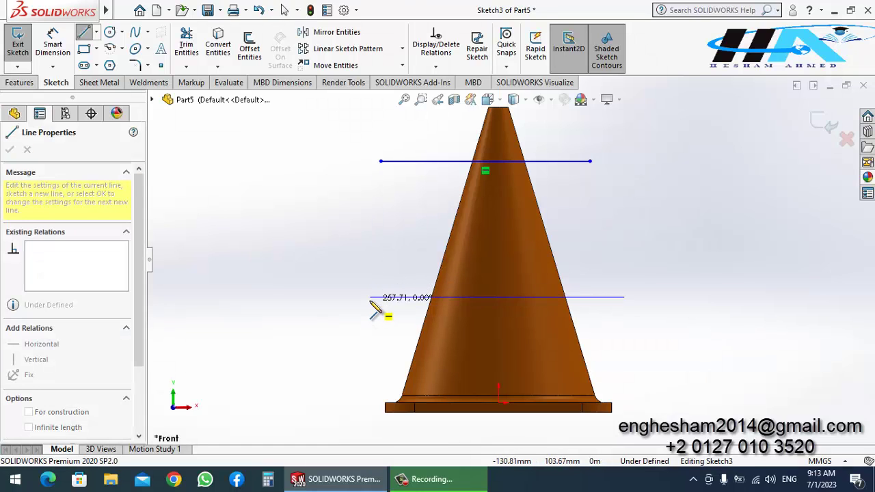
click(369, 297)
key(Escape)
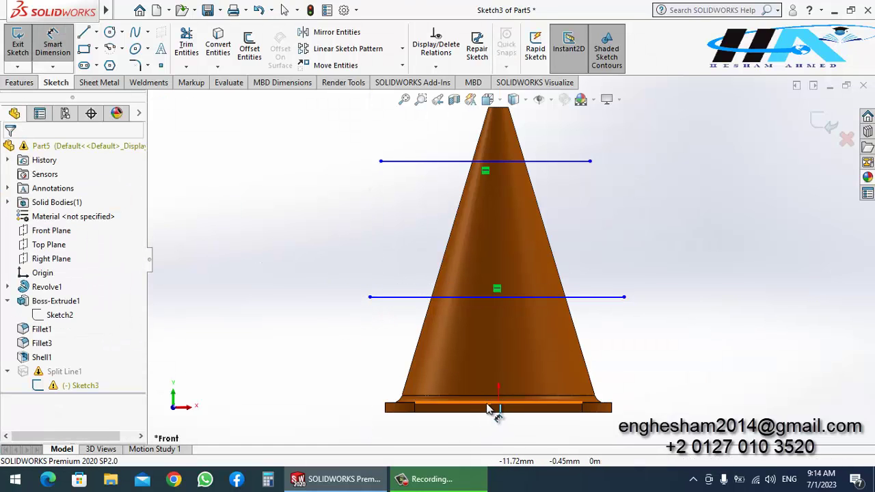
Step: Dimension the lower line 120 mm above the base edge and the upper line 120 mm above it
click(496, 404)
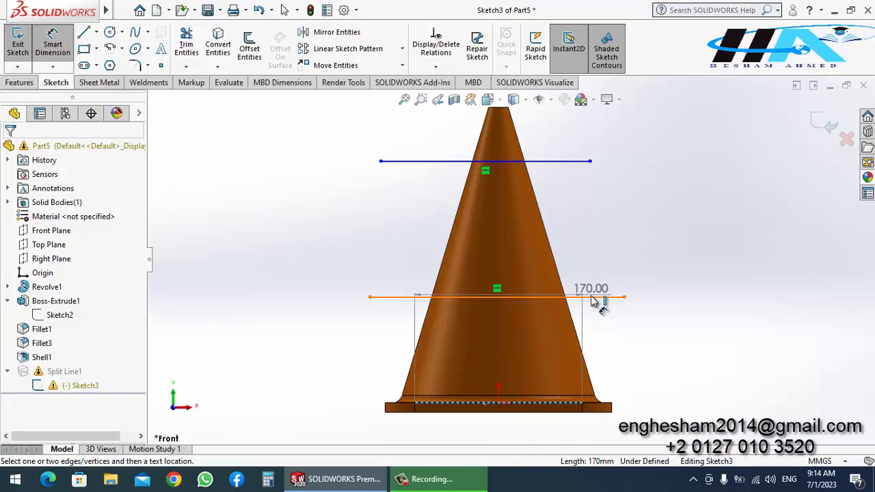
click(619, 297)
click(652, 350)
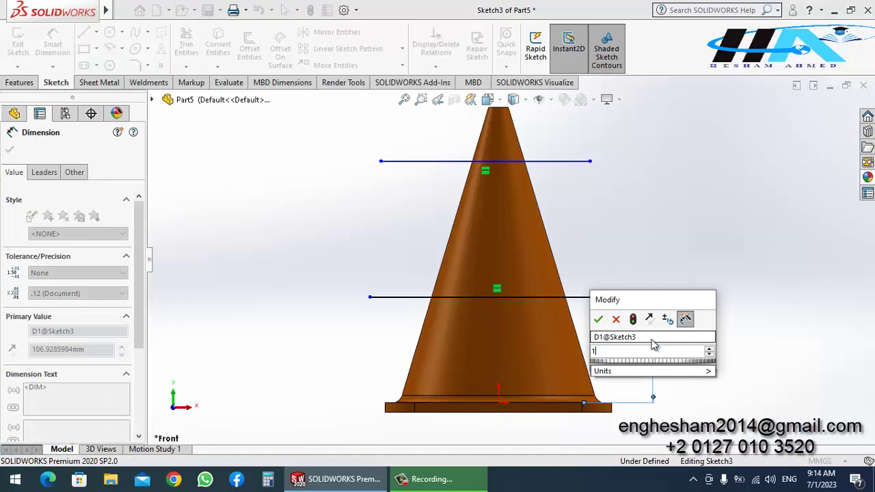
text(120)
key(Return)
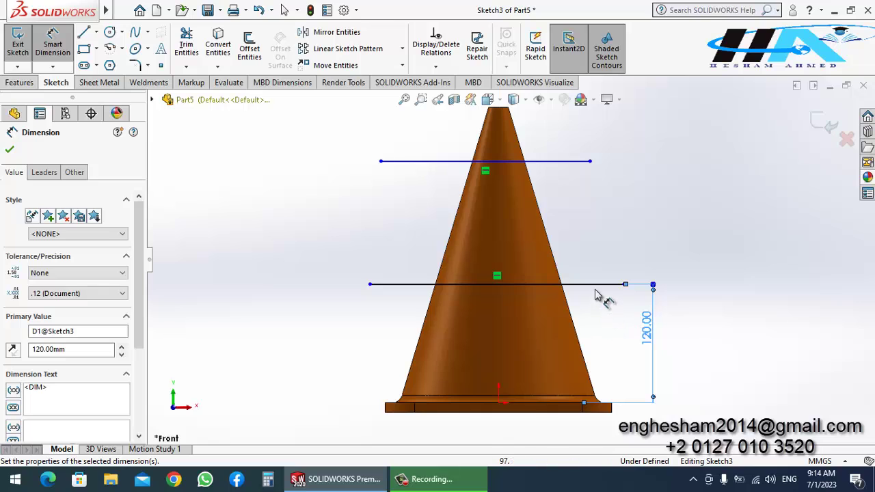
click(602, 285)
click(557, 161)
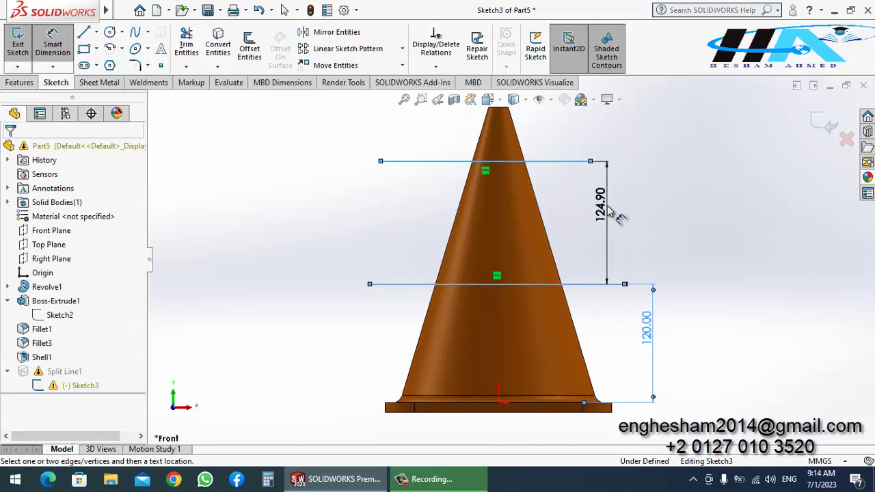
click(610, 213)
text(120)
key(Return)
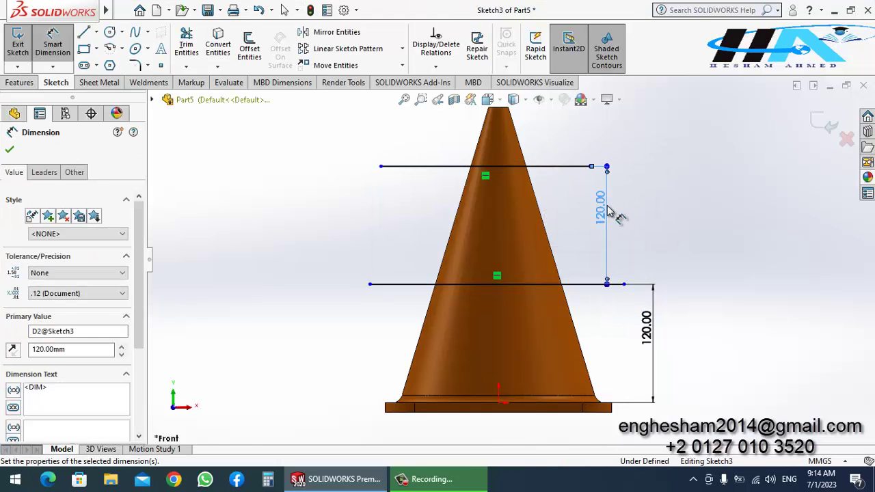
click(17, 44)
Step: Exit the sketch, switch to the isometric view, and apply the Plain White scene
click(18, 45)
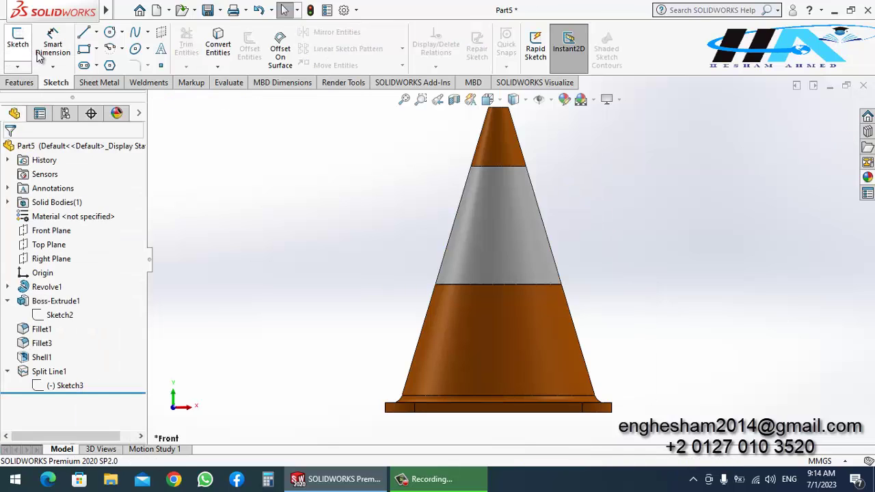
key(ctrl+7)
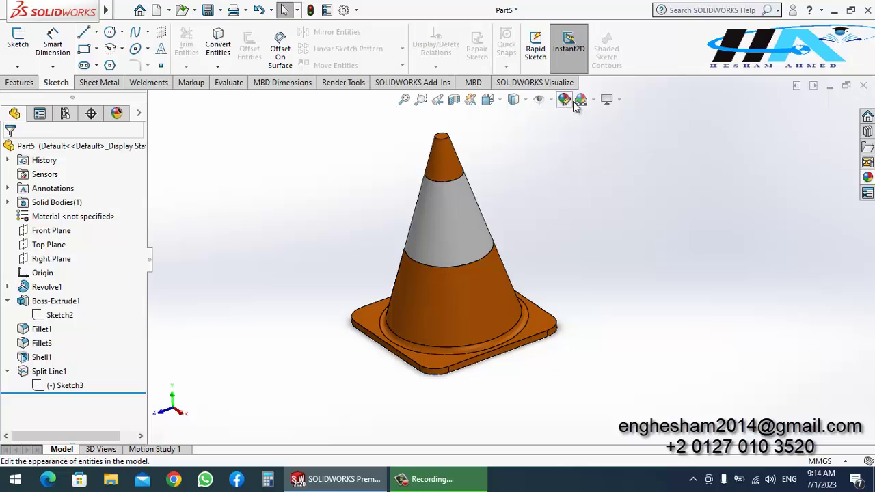
click(593, 100)
click(605, 129)
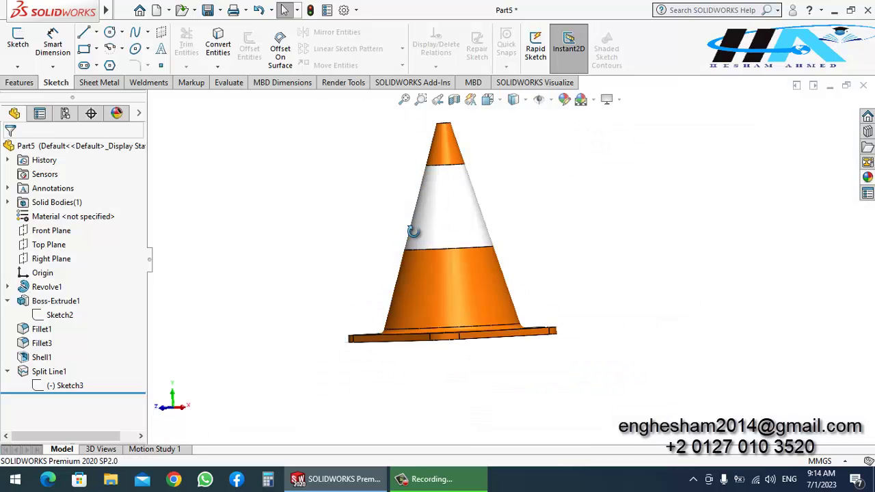
Step: Orbit and zoom the banded cone to inspect it in 3D
mouse_move(410, 290)
middle_down()
mouse_move(446, 287)
mouse_move(507, 258)
middle_up()
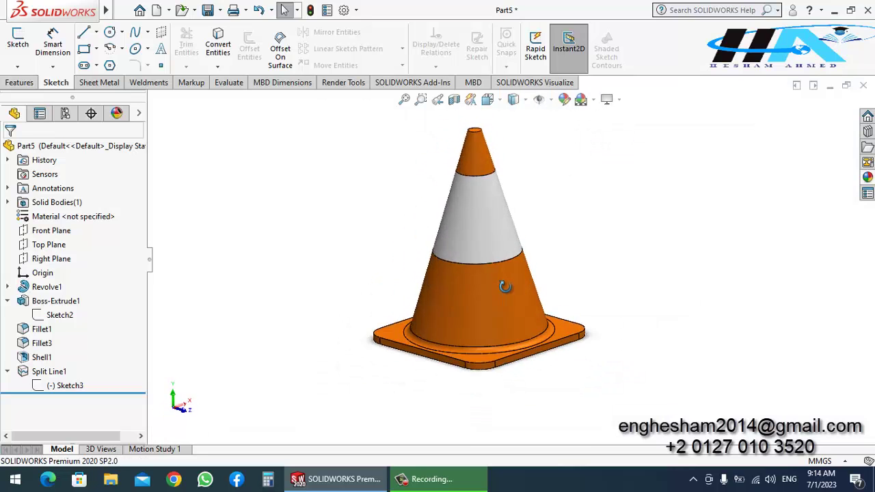
scroll(507, 259, down, 2)
scroll(500, 209, up, 1)
scroll(499, 209, down, 2)
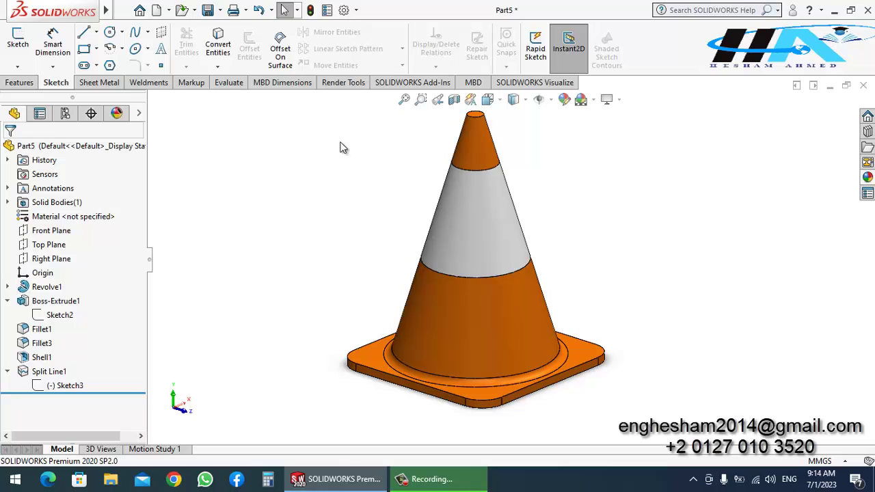
click(19, 82)
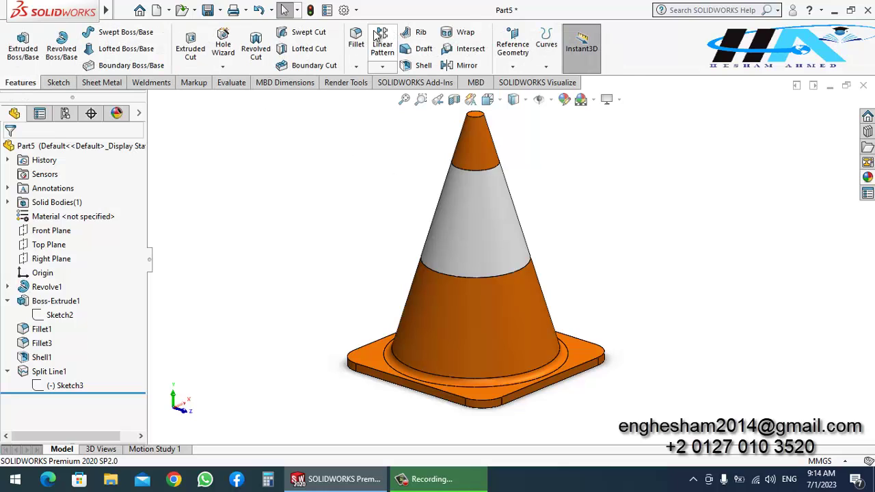
Step: Start a fillet on the cone's top circular rim edge with a 2 mm radius
key(f)
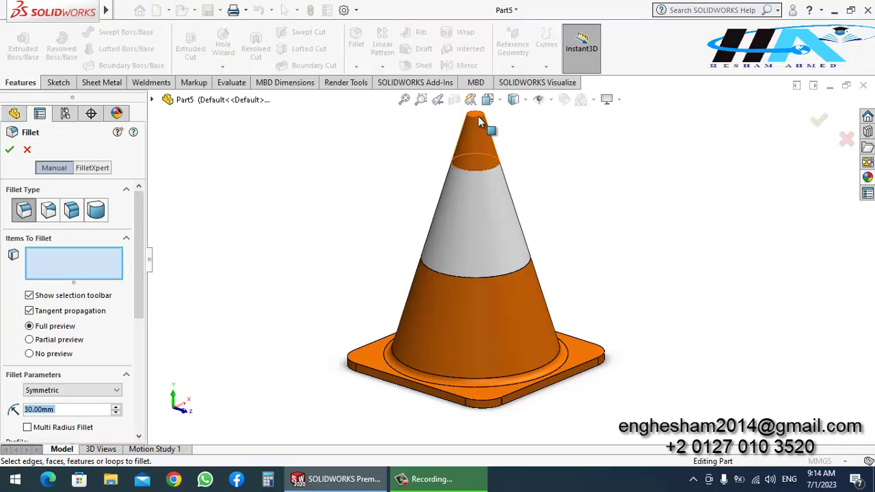
scroll(482, 125, down, 5)
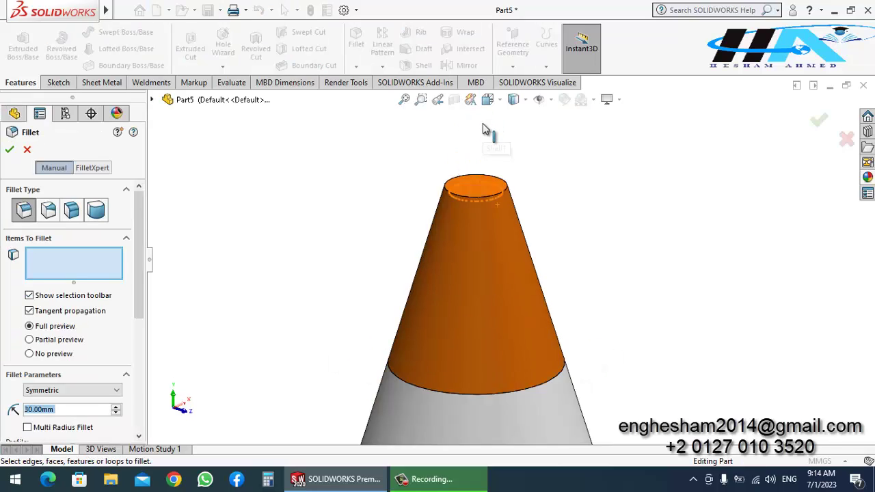
click(509, 217)
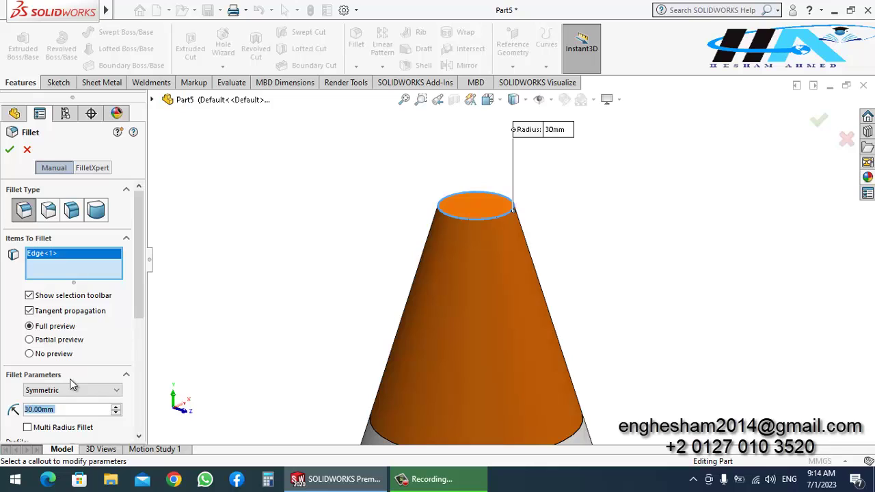
text(10)
key(Return)
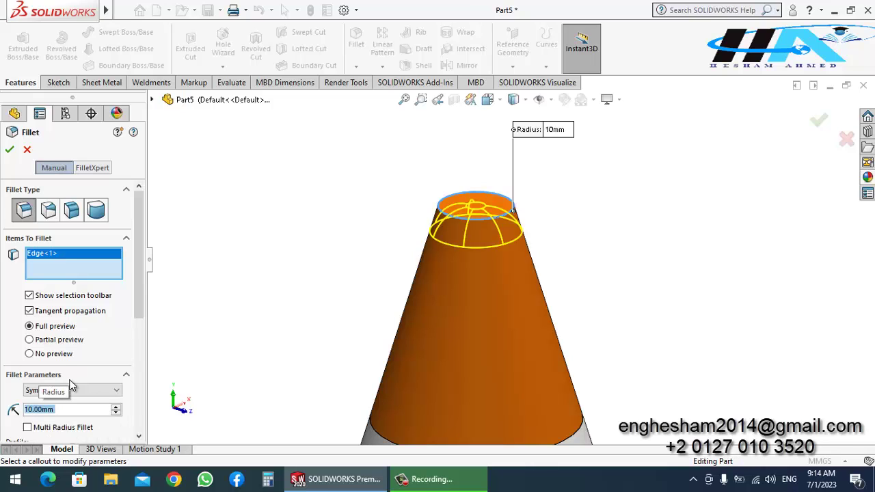
text(2)
key(Return)
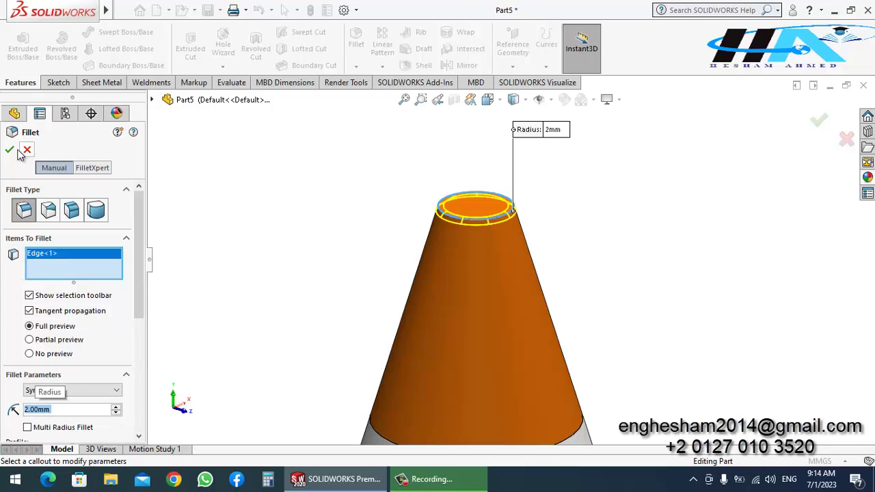